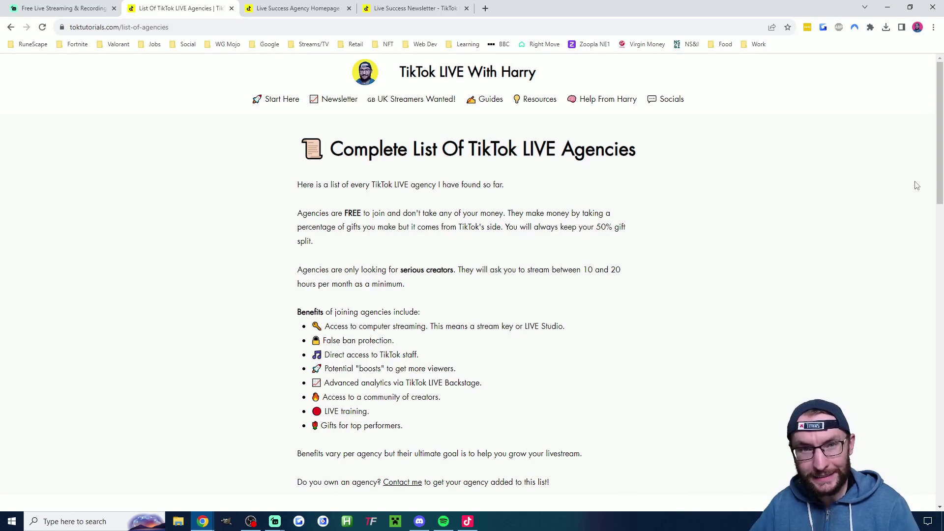
Step: Bring up the Live Success agency homepage in Chrome, then switch to Streamlabs Desktop
key(ctrl+Tab)
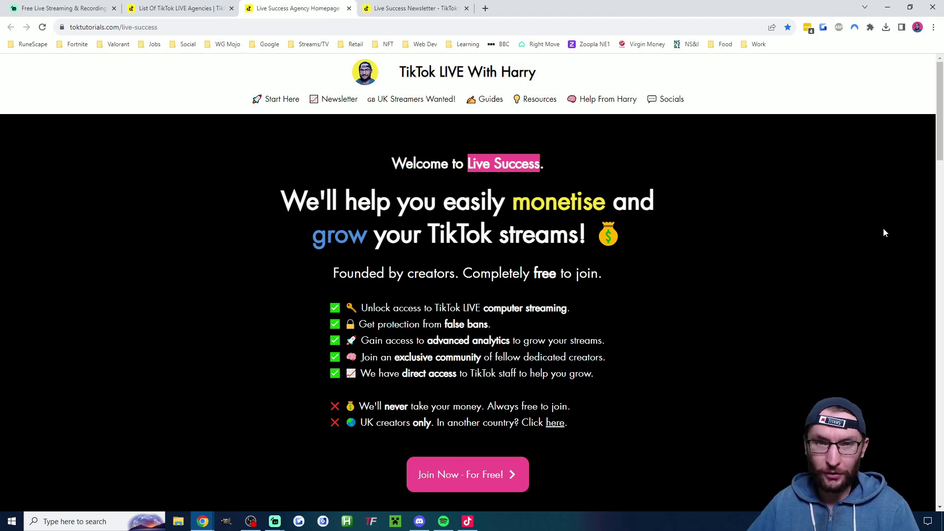
key(alt+Tab)
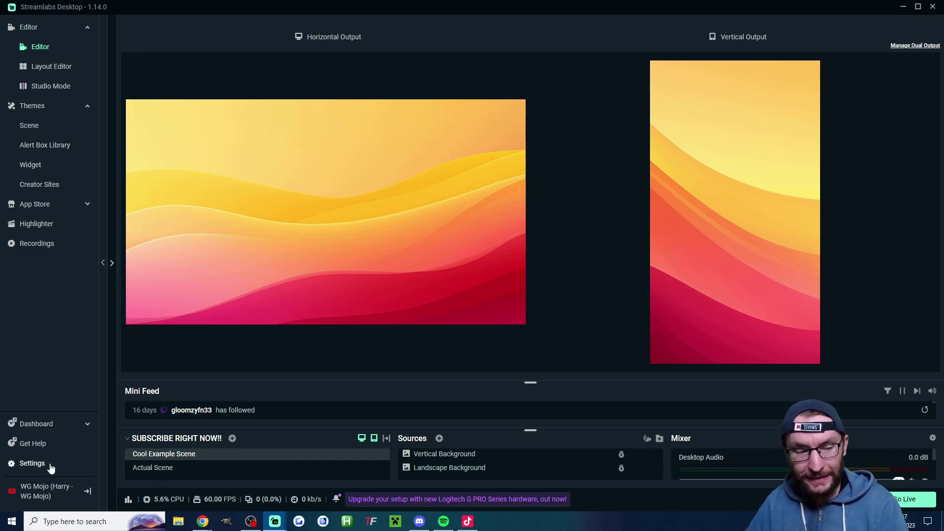
Step: In Video settings, check the vertical output's resolutions, keeping 1080x1920
click(34, 464)
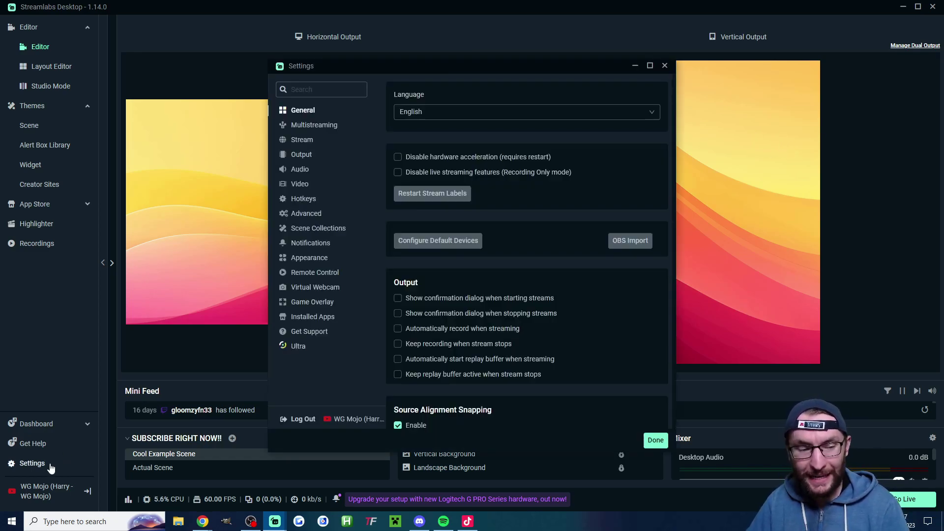
click(302, 185)
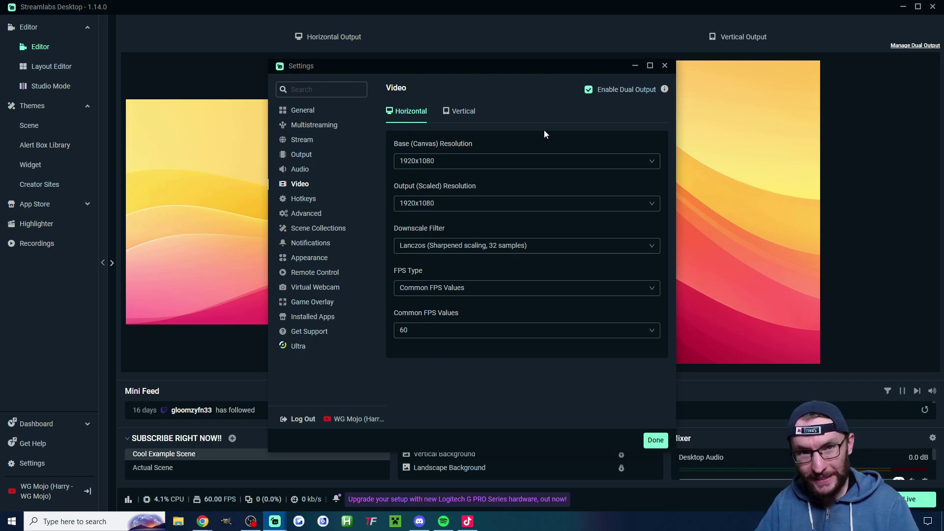
click(473, 115)
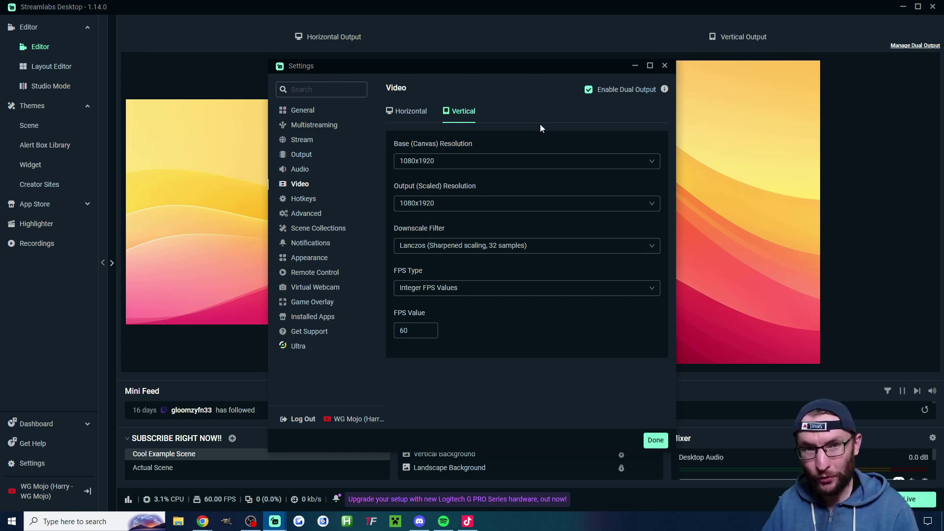
click(515, 162)
click(497, 138)
click(458, 203)
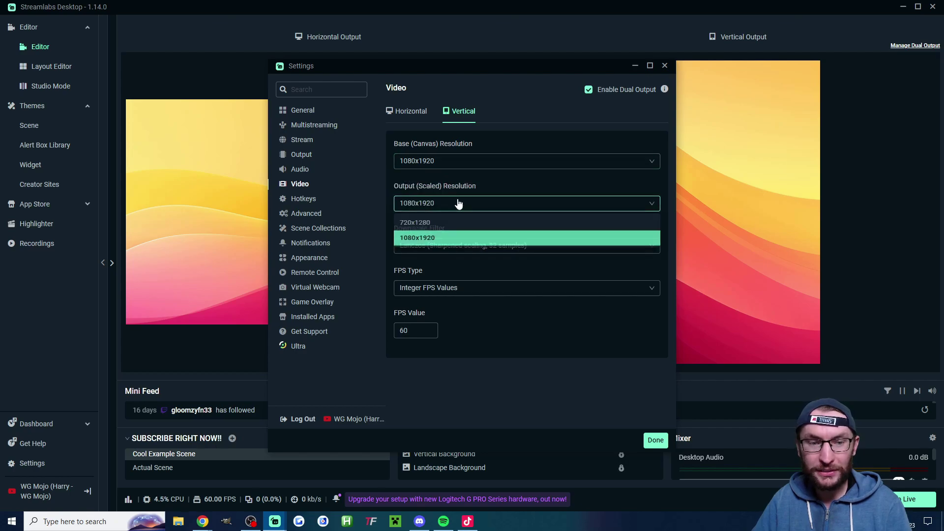
click(454, 343)
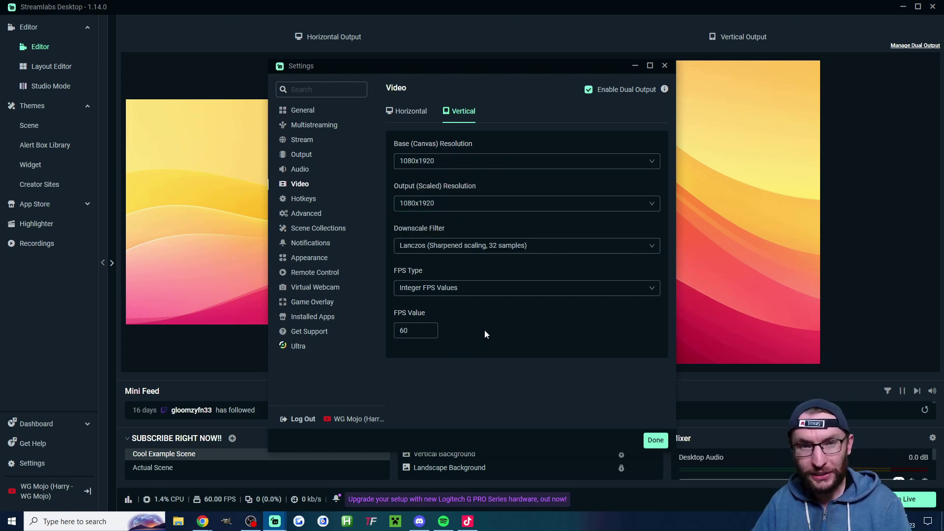
Step: Set the horizontal base resolution to 1280x720 and review its output resolution choices
click(422, 114)
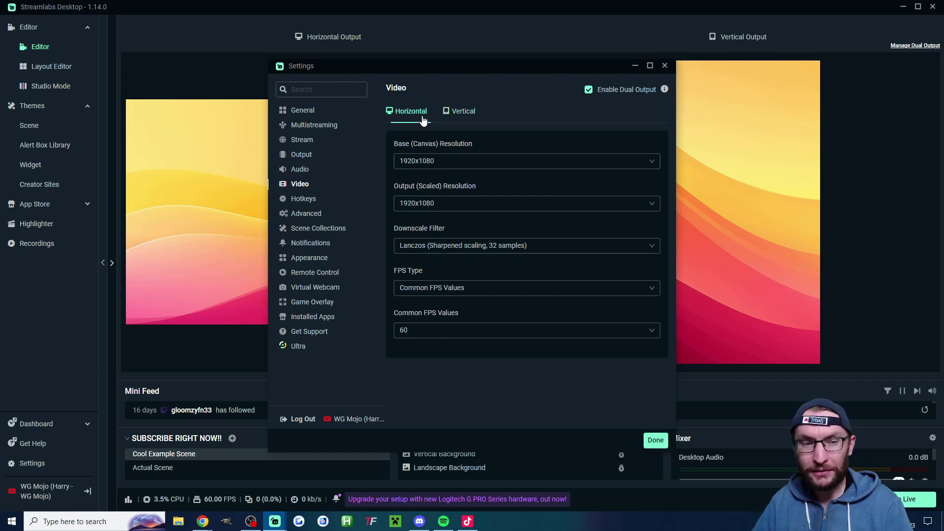
click(524, 156)
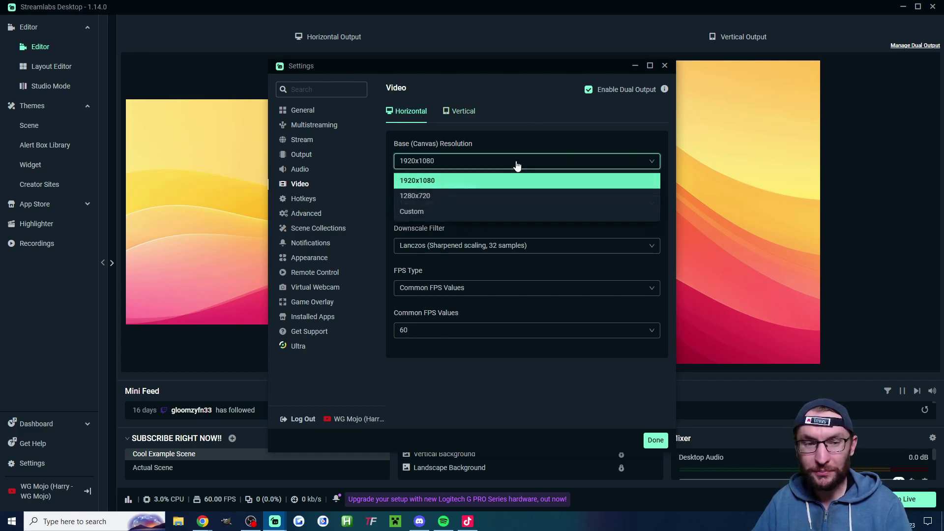
click(443, 196)
click(468, 207)
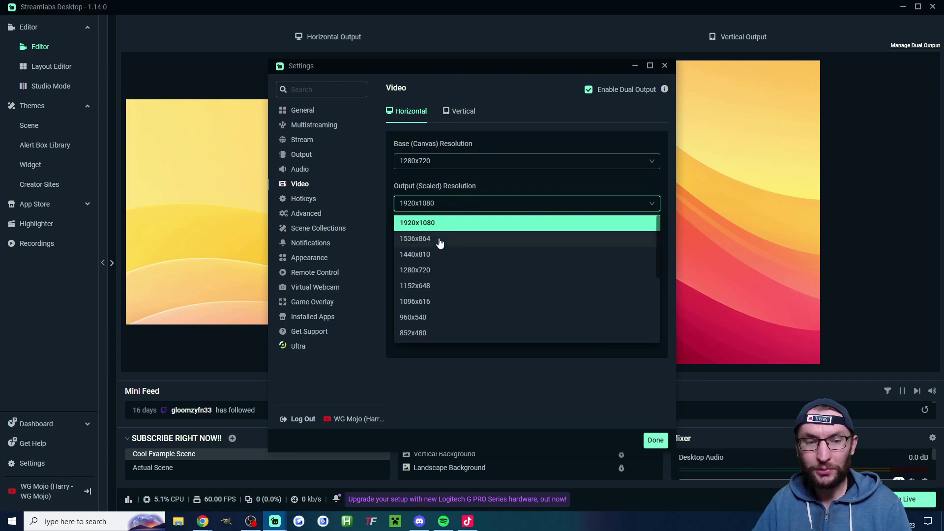
click(510, 123)
Step: Set desktop audio to Speakers (HyperX Cloud II Wireless) and the microphone to Microphone (HyperX Quadcast)
click(306, 171)
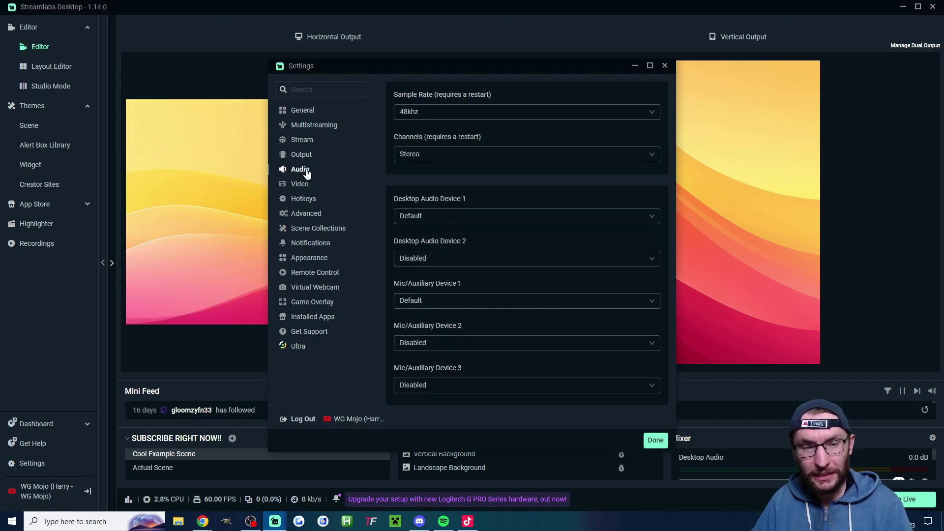
click(492, 217)
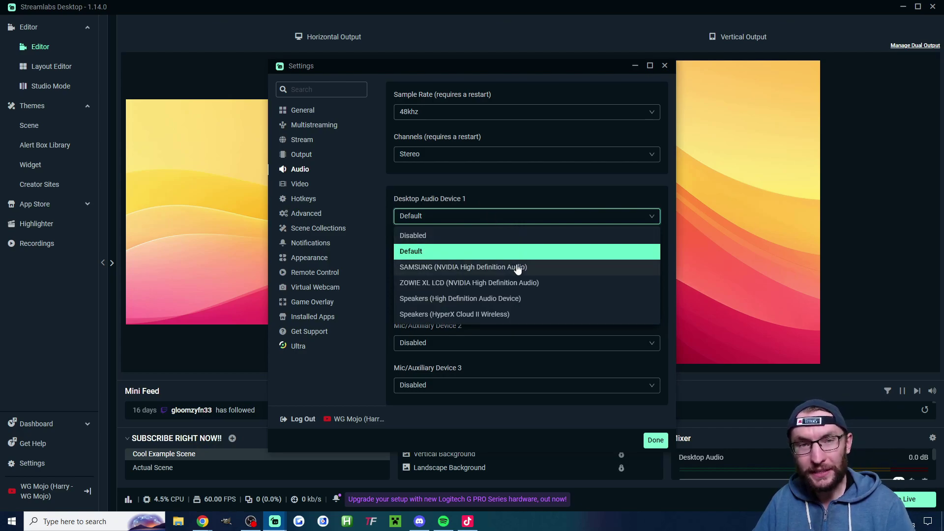
click(512, 315)
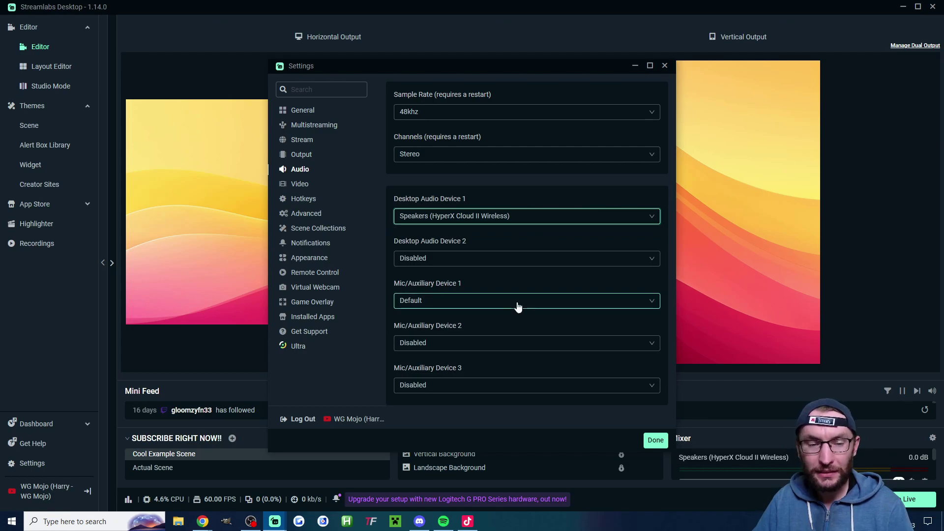
click(493, 302)
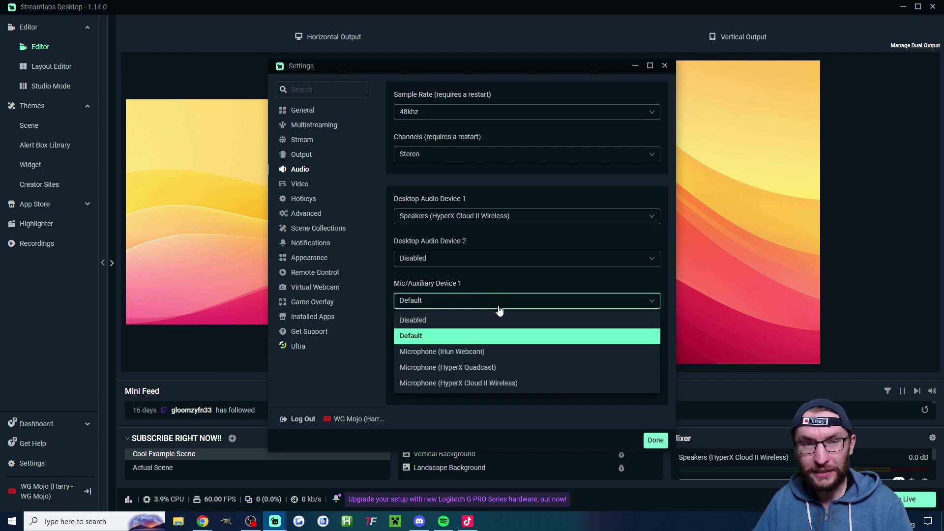
click(516, 368)
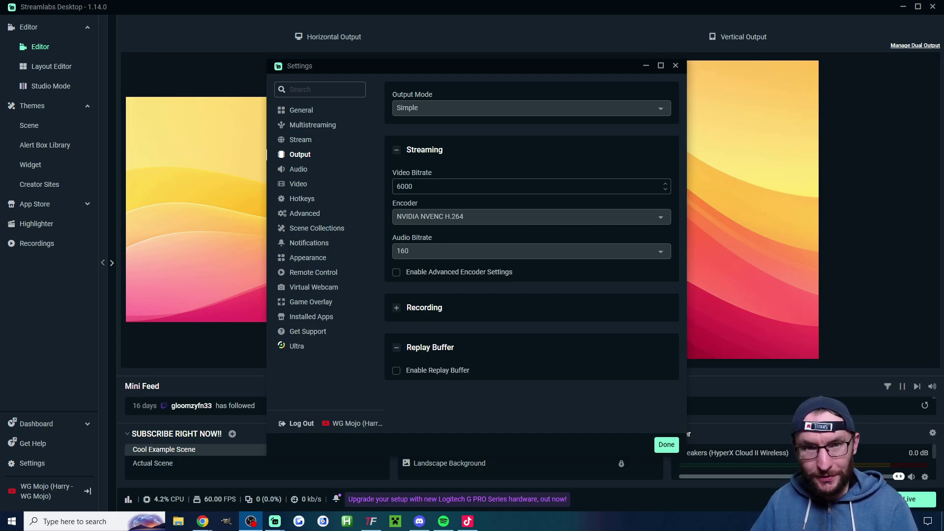
Step: Check the TikTok custom destination's Name, URL and Stream Key in Stream settings, then close Settings
click(299, 170)
click(303, 141)
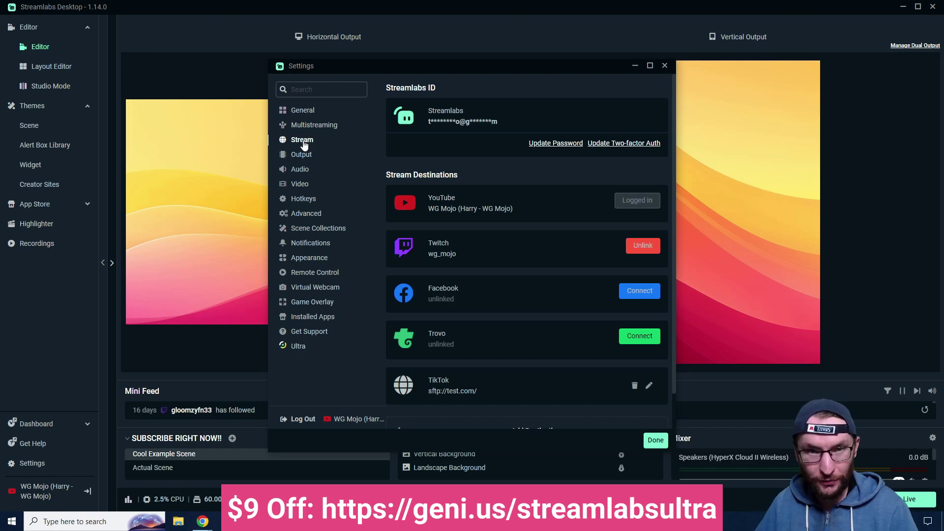
scroll(495, 217, down, 1)
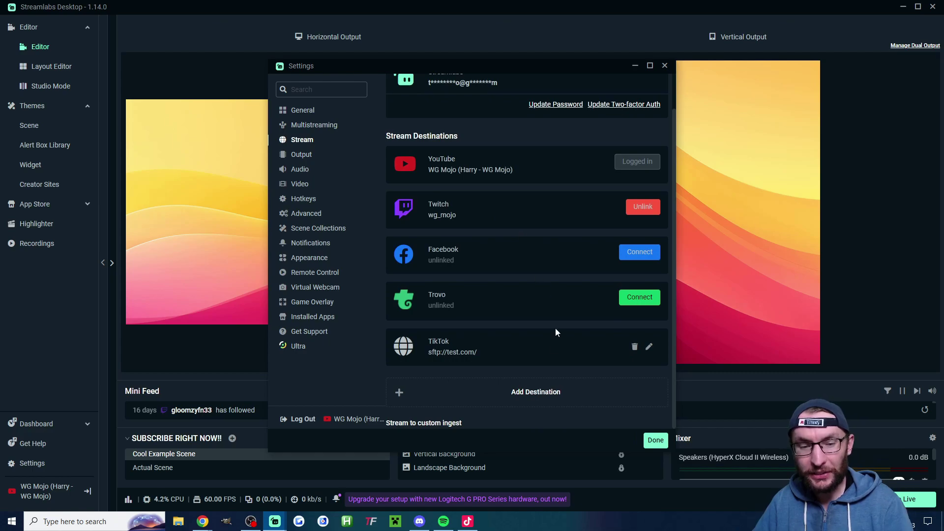
click(533, 405)
click(515, 289)
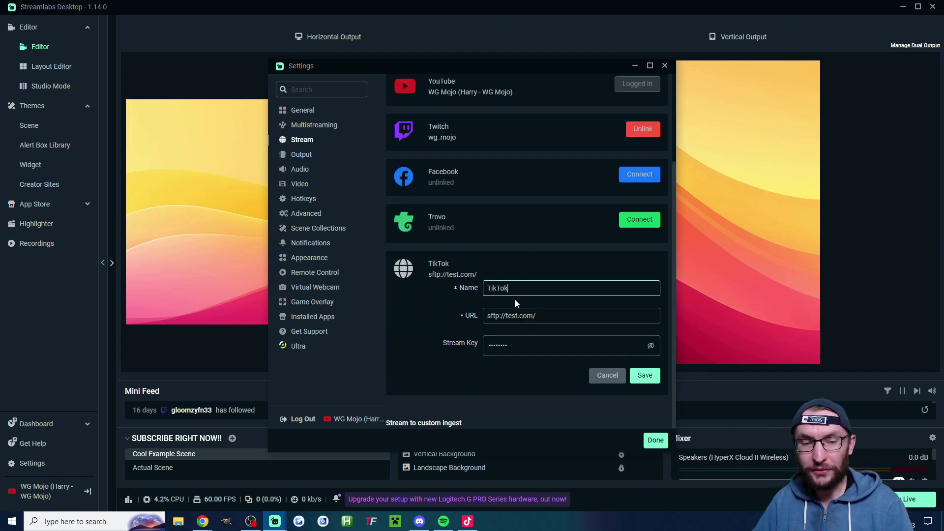
double_click(527, 316)
click(511, 350)
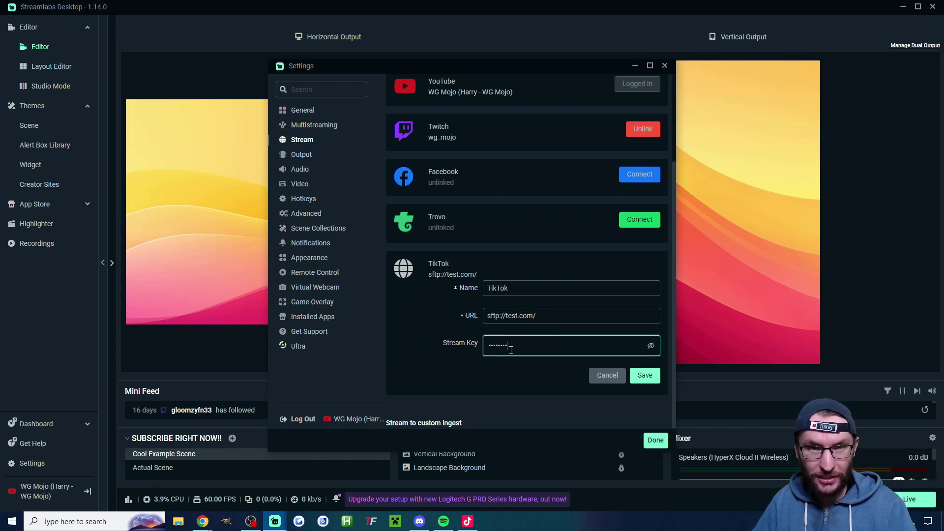
click(656, 442)
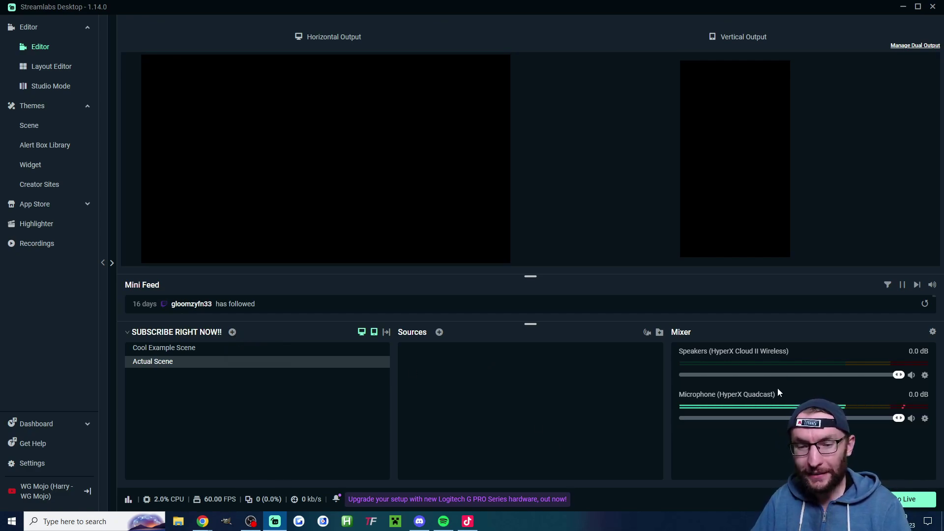
Step: Add a Noise Suppression filter to the HyperX Quadcast microphone and set its method to RNNoise
right_click(873, 418)
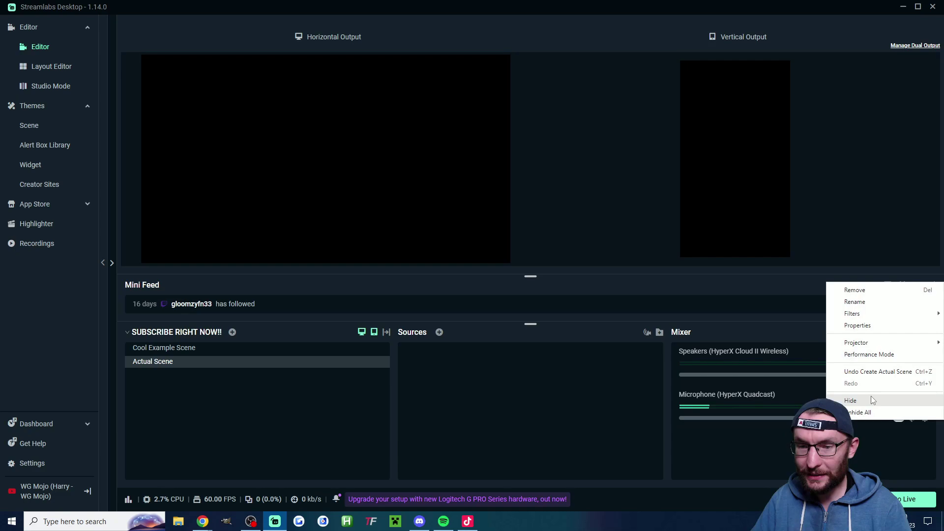
mouse_move(861, 314)
click(802, 312)
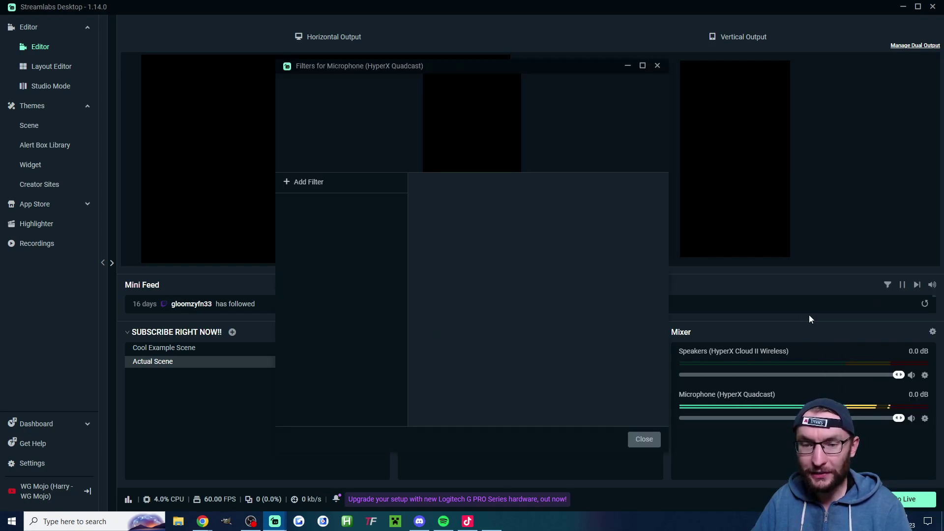
click(318, 182)
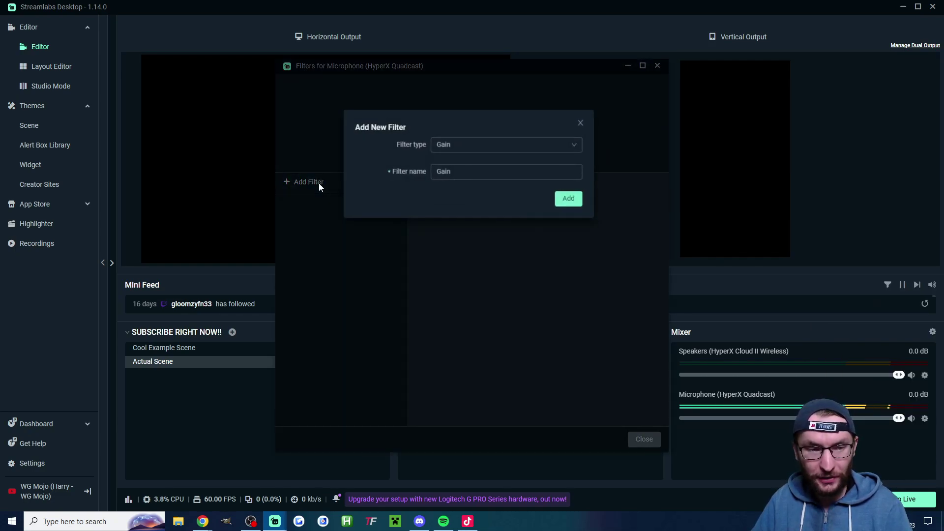
click(458, 148)
click(473, 178)
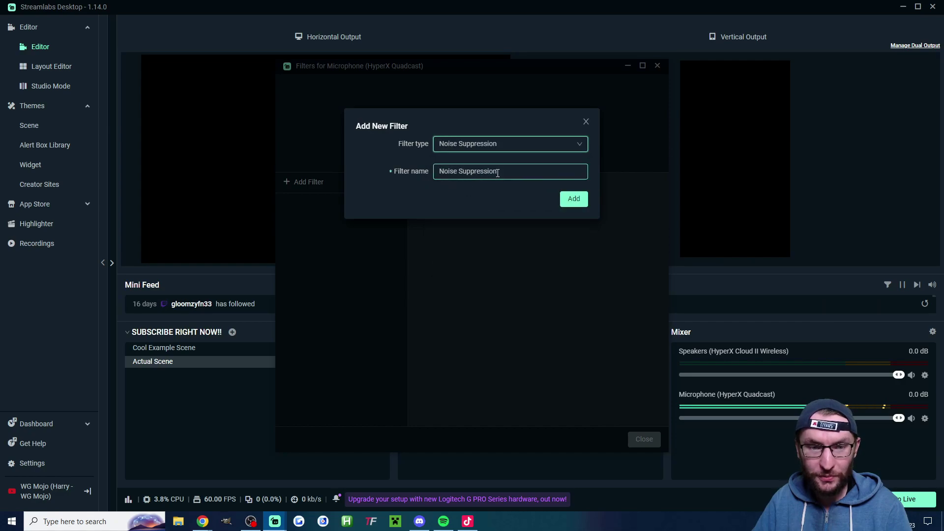
click(566, 200)
click(598, 191)
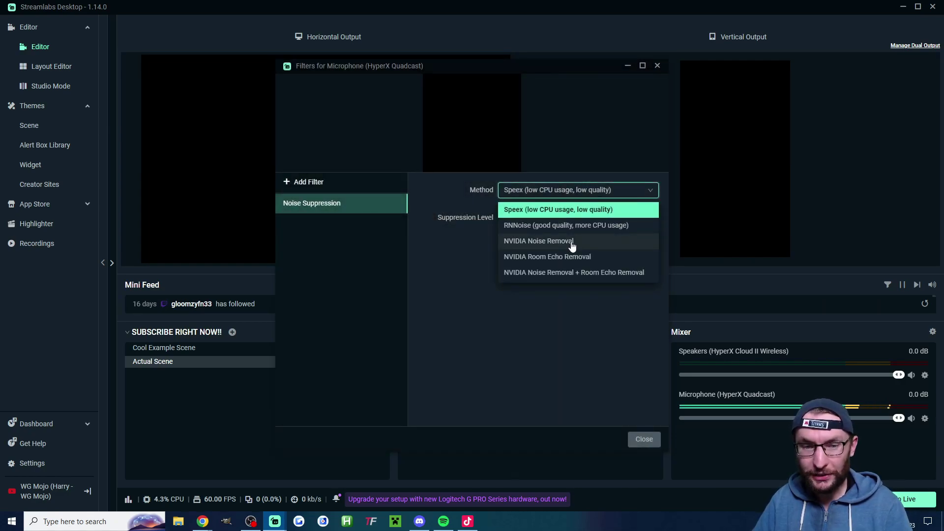
click(596, 227)
click(644, 440)
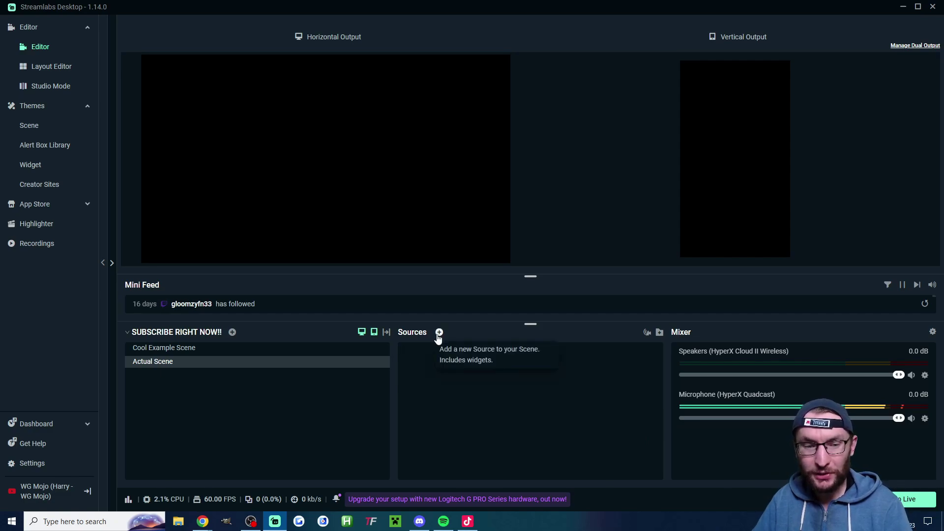
Step: Add a Display Capture source to Actual Scene
click(439, 333)
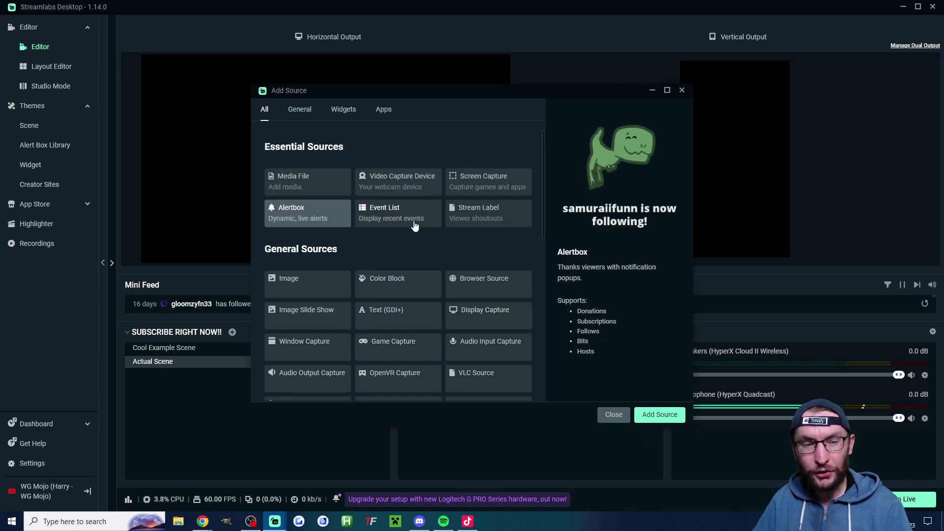
click(415, 189)
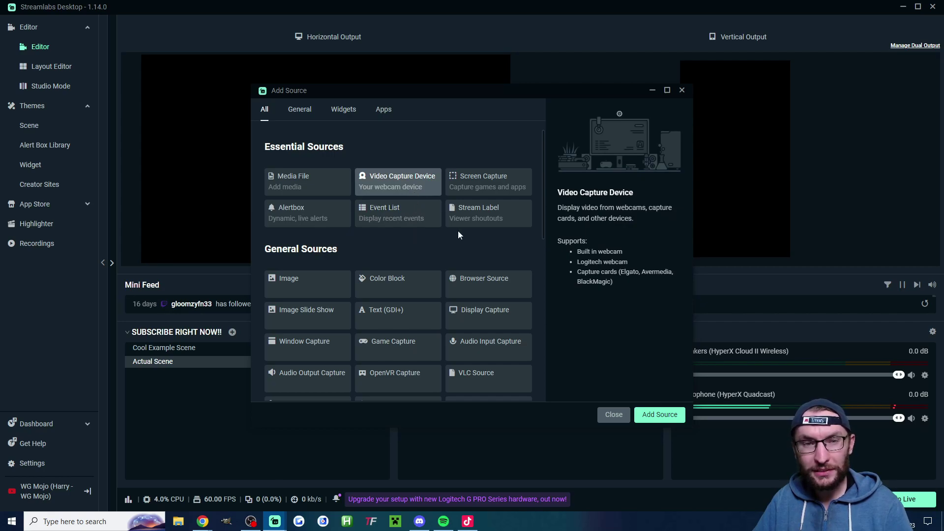
click(484, 316)
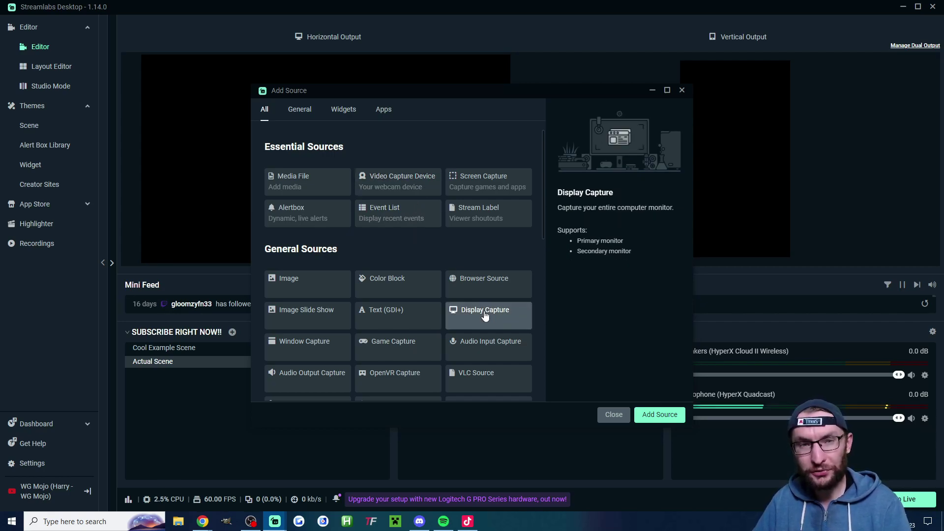
double_click(484, 314)
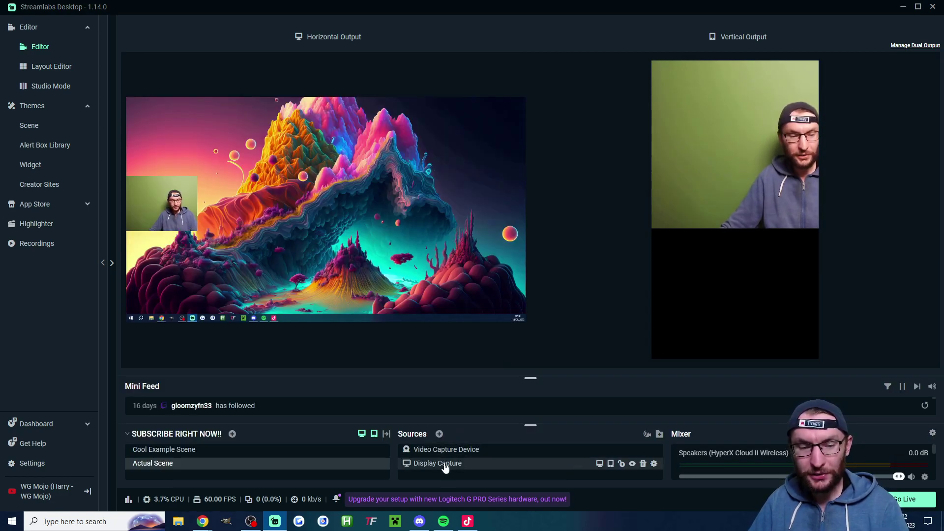
Step: Resize and move the webcam to span the top of the vertical canvas
click(446, 464)
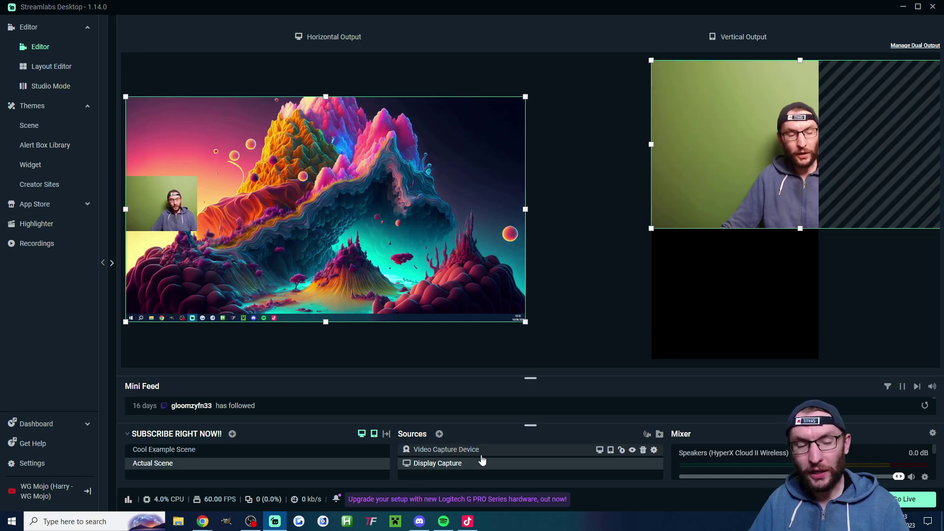
click(469, 452)
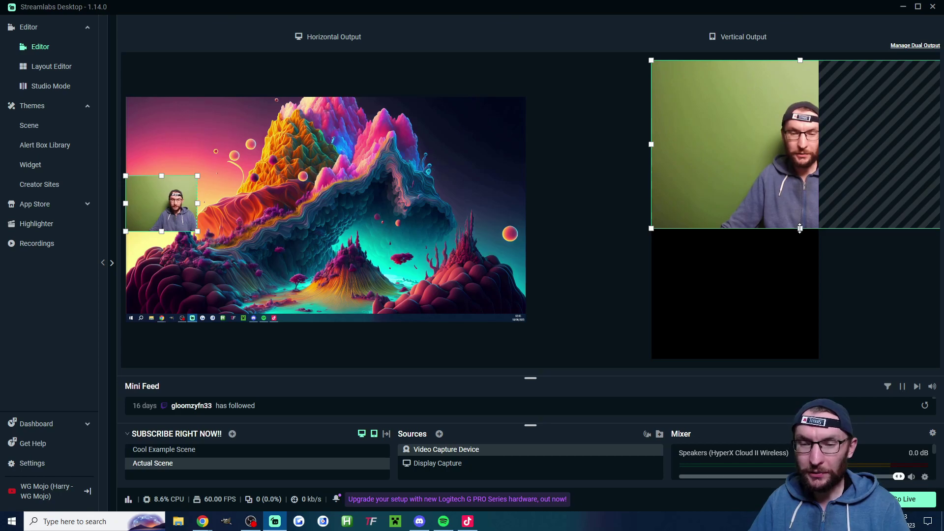
drag(800, 229, 801, 147)
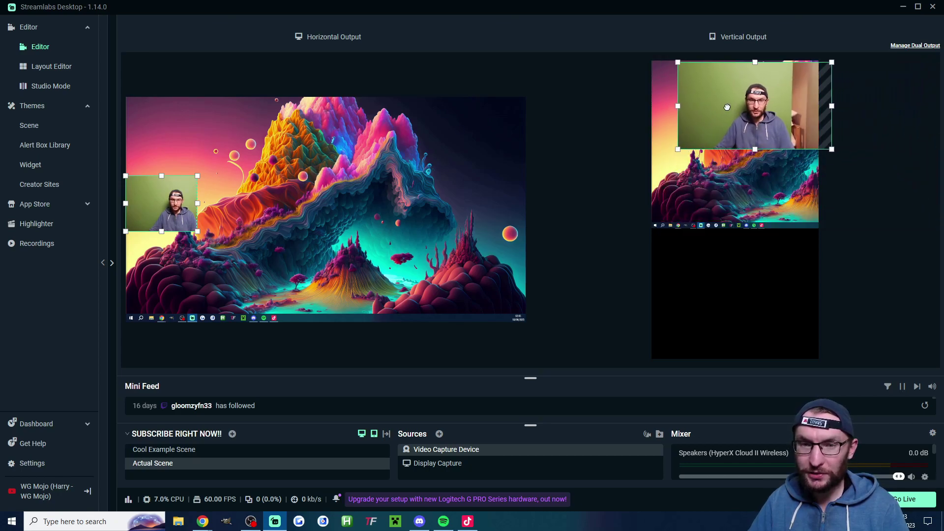
drag(728, 107, 703, 105)
drag(804, 148, 813, 155)
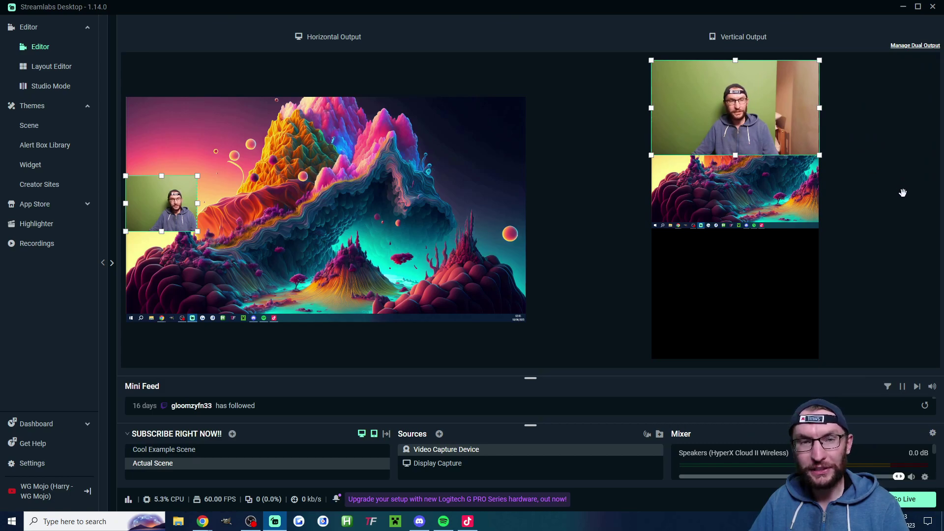
Step: Place the display capture below the webcam down to the canvas bottom, centred horizontally
click(442, 466)
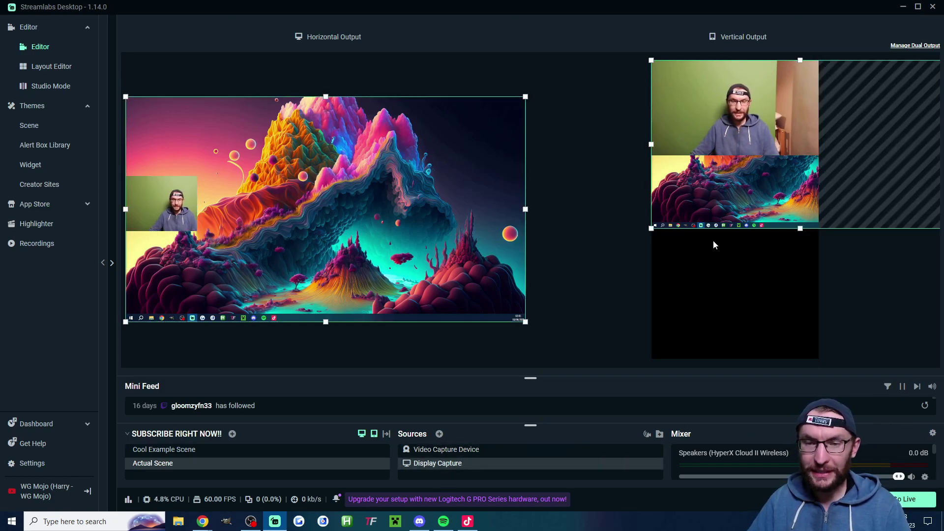
drag(775, 189, 708, 280)
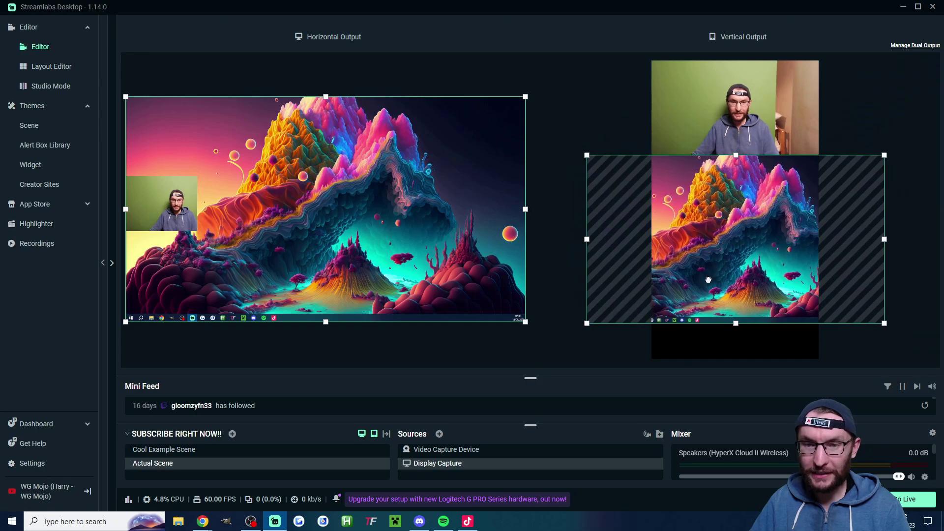
drag(735, 324, 738, 359)
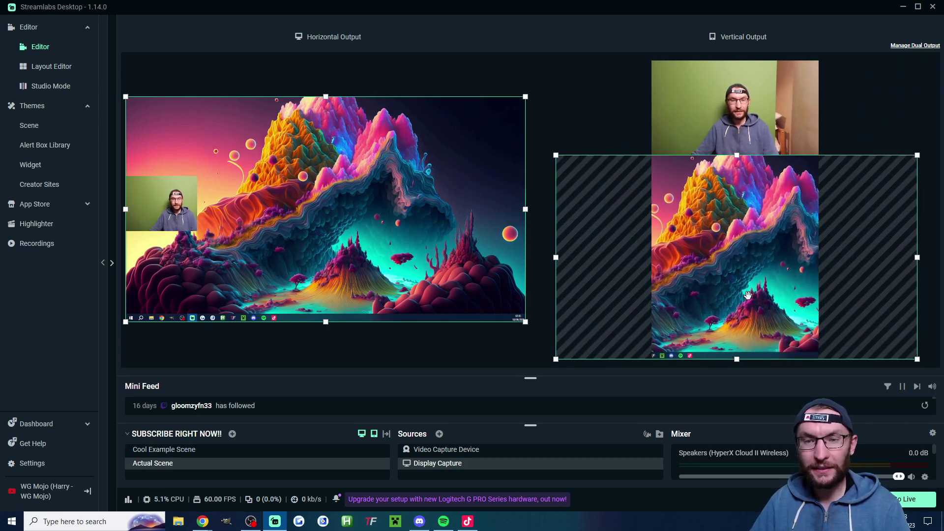
right_click(721, 212)
mouse_move(791, 288)
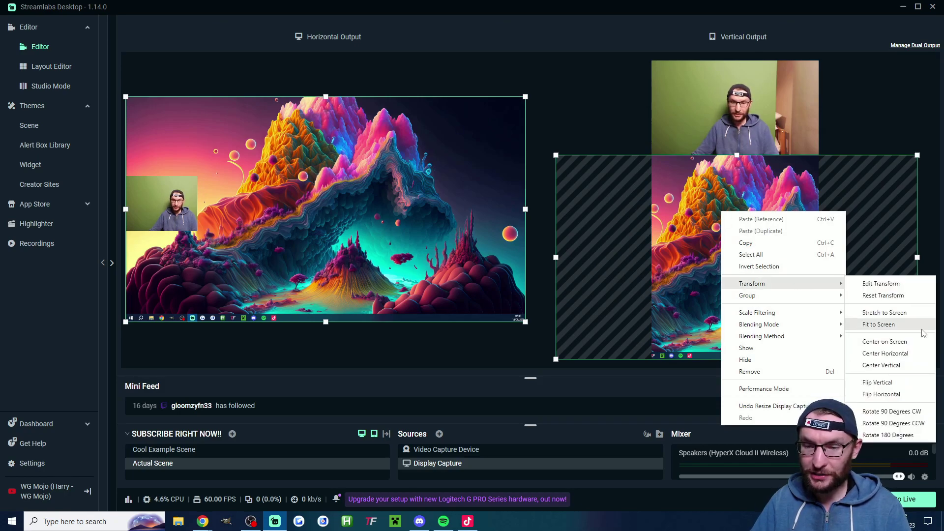
click(901, 354)
click(935, 320)
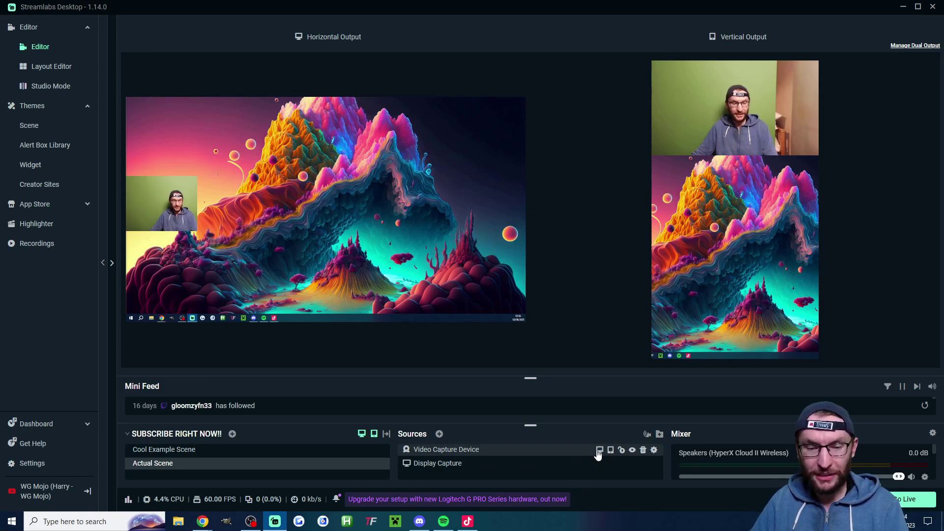
Step: Hide the Video Capture Device webcam from the horizontal output
click(601, 452)
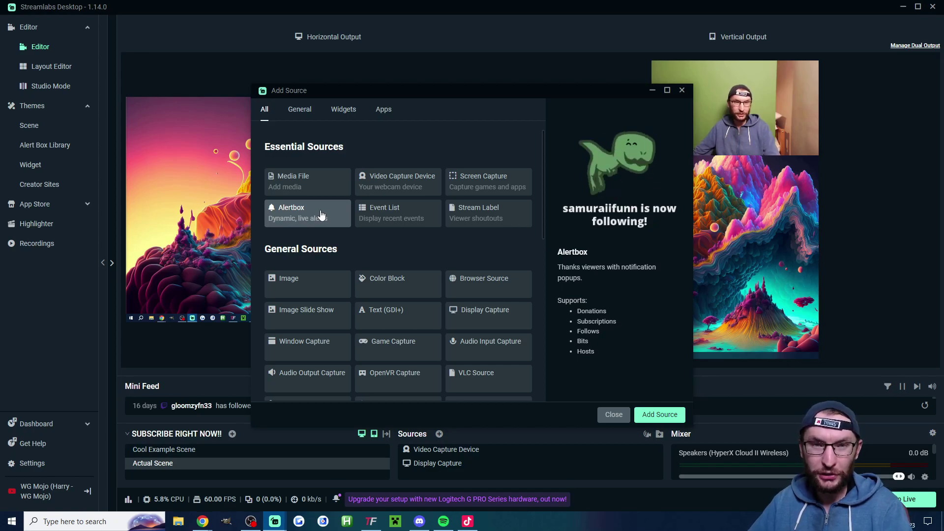
Step: Dismiss the Add Source dialog with Escape
key(Escape)
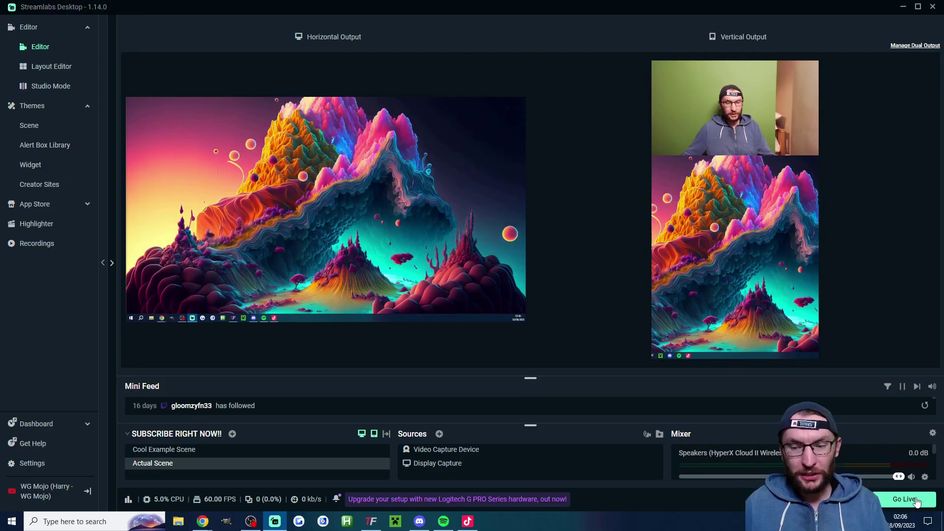
Step: In Go Live's advanced settings, enable TikTok and assign it the Vertical output
click(906, 499)
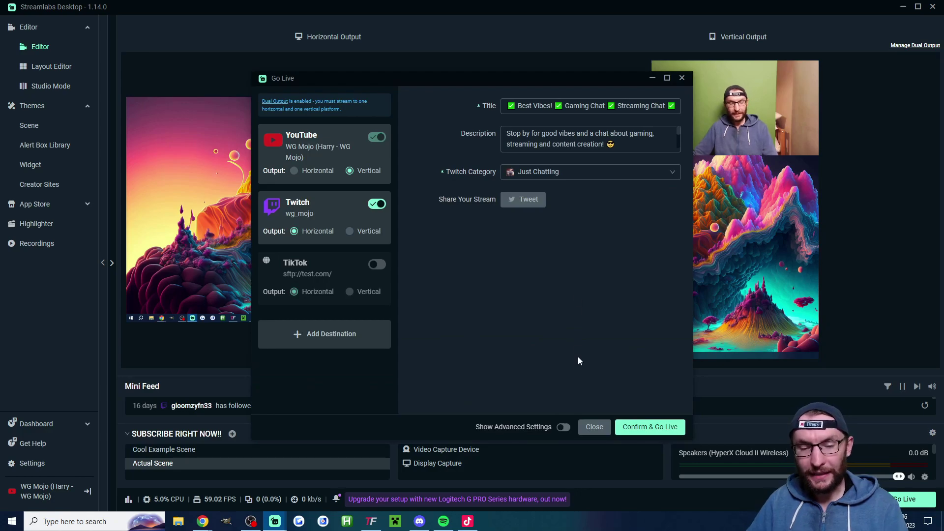
click(563, 428)
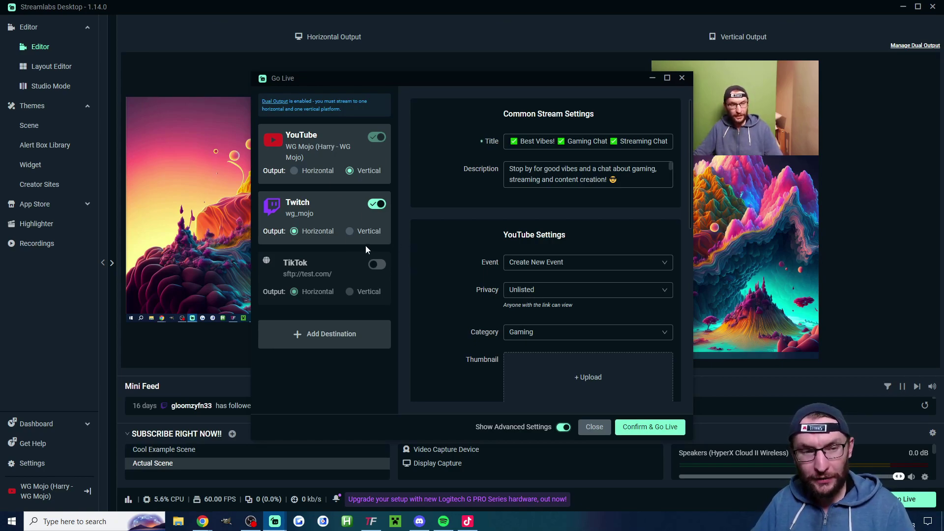
click(377, 271)
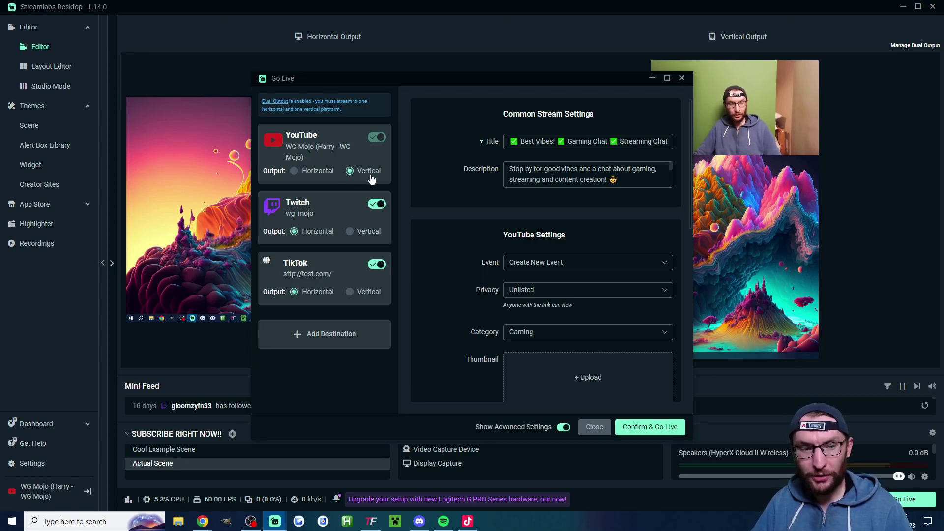
click(362, 295)
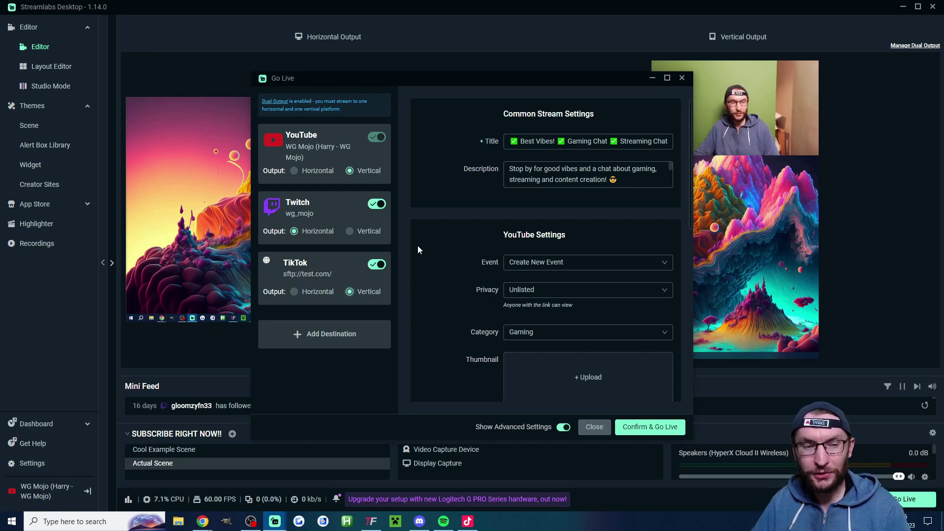
scroll(492, 246, down, 8)
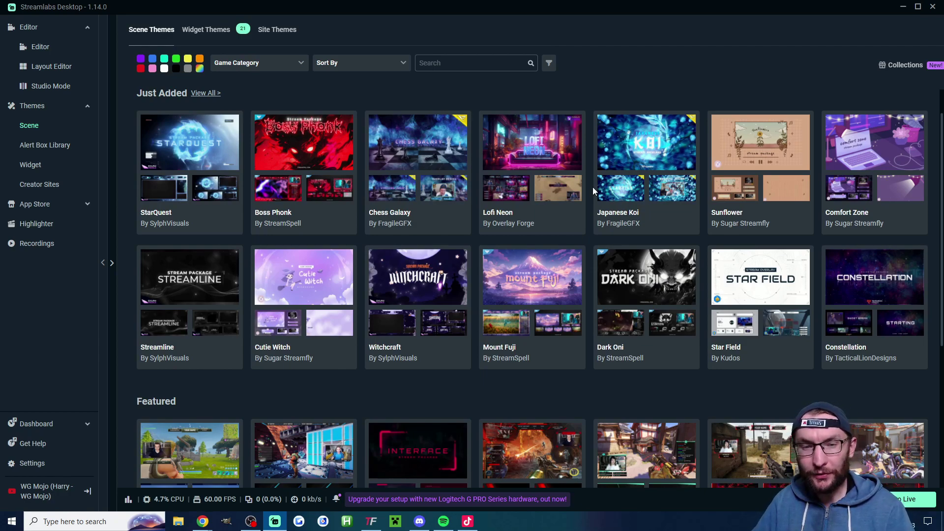
Step: Scroll through the Scene Themes and Alert Box Library listings
scroll(592, 187, down, 6)
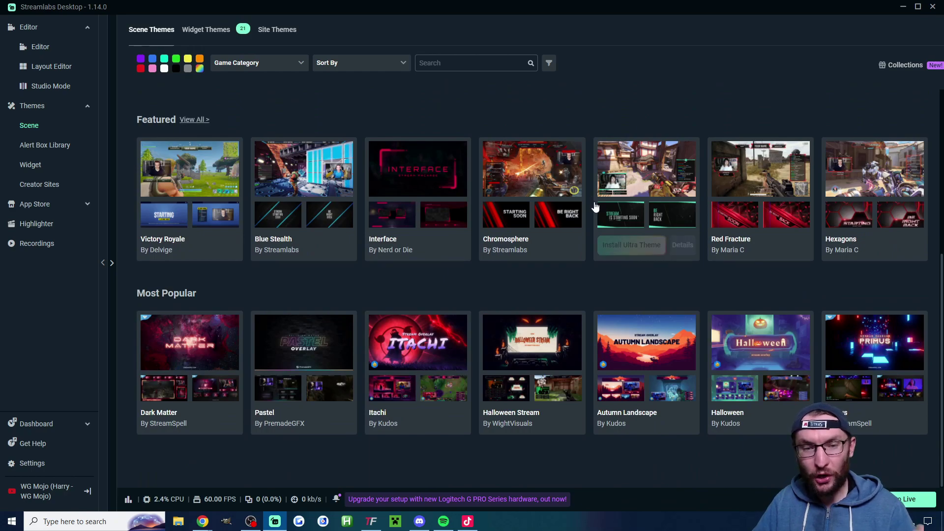
scroll(593, 208, up, 7)
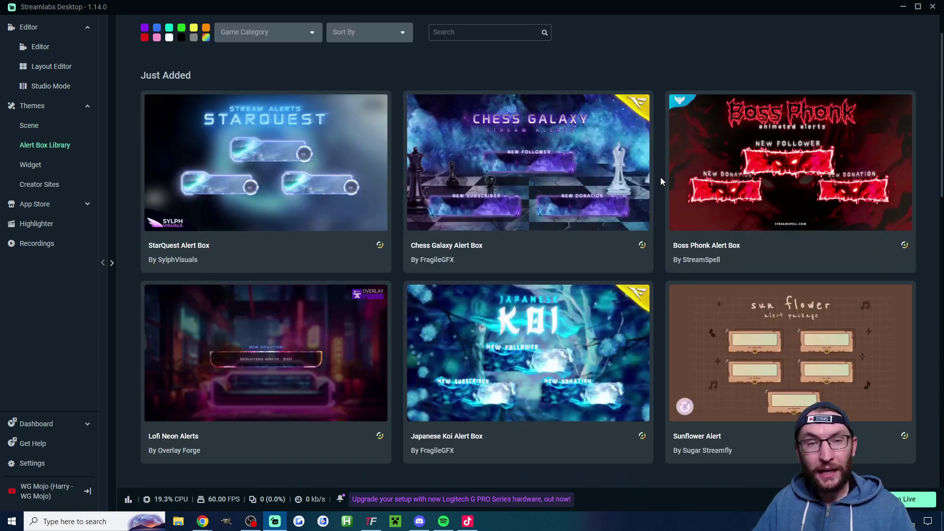
scroll(660, 182, down, 3)
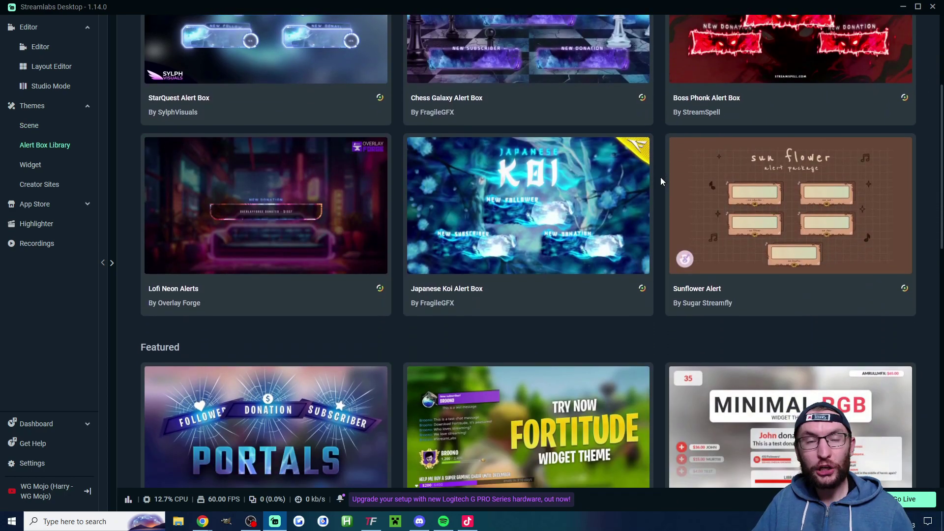
scroll(661, 182, down, 3)
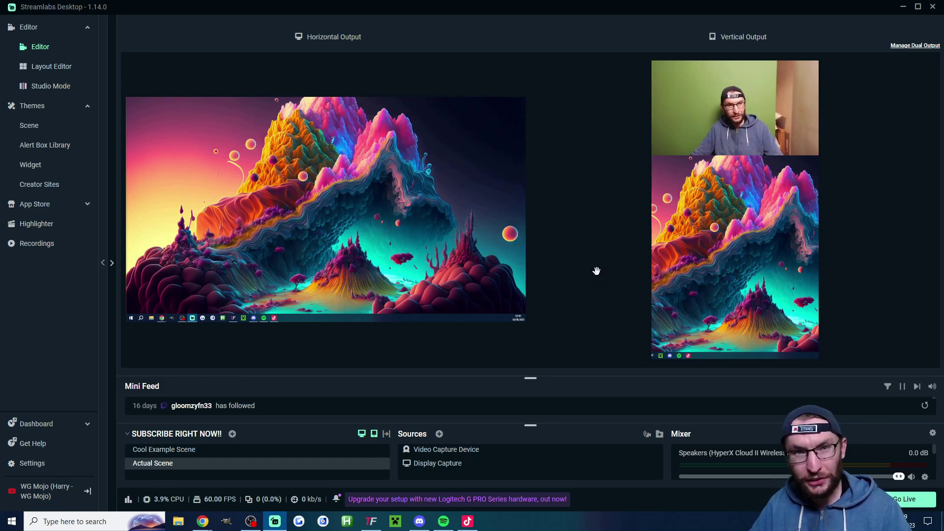
Step: Start the Streamlabs Virtual Webcam from the Virtual Webcam settings, then close Settings
click(55, 464)
click(318, 290)
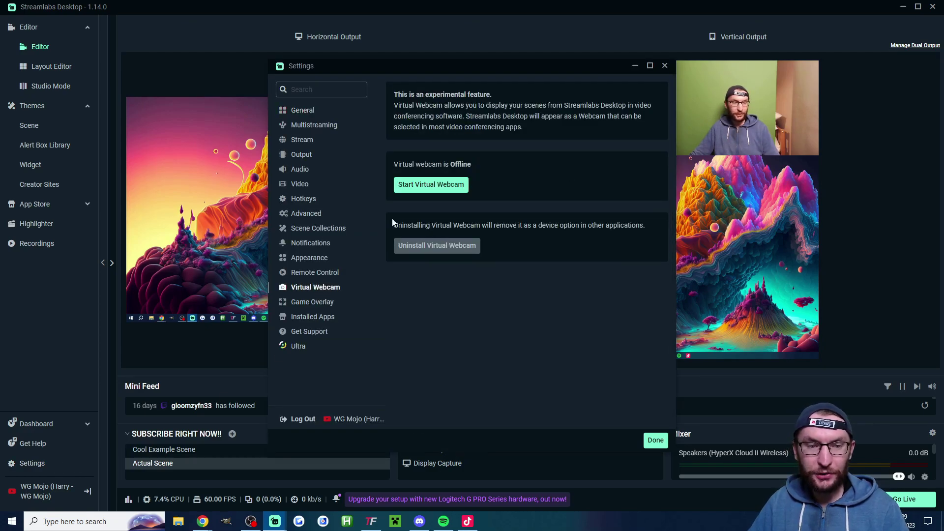
click(441, 190)
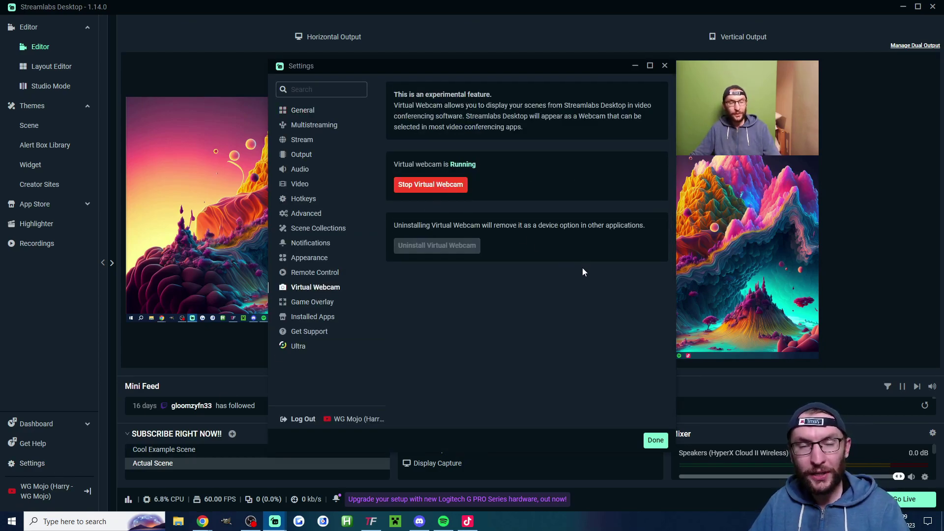
key(Escape)
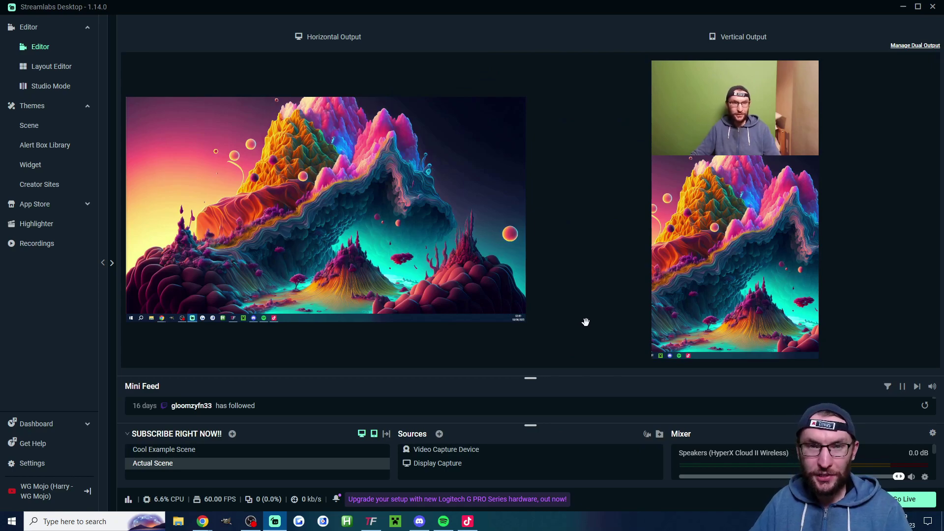
Step: In TikTok LIVE Studio, begin adding a new Camera source to the scene
click(468, 522)
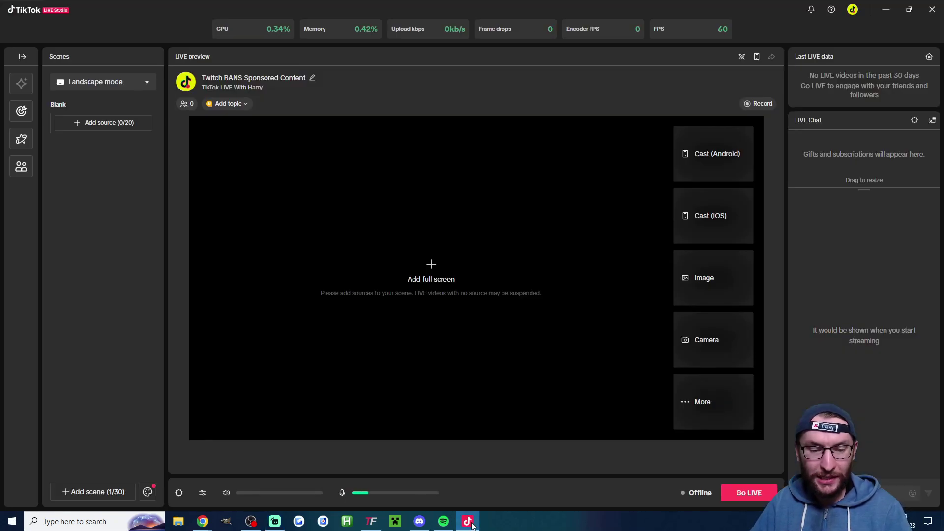
click(108, 126)
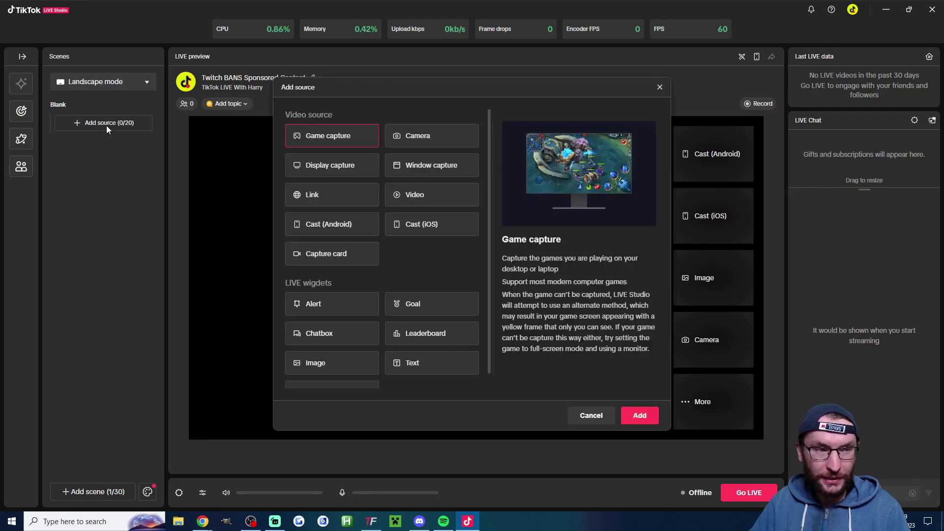
click(432, 136)
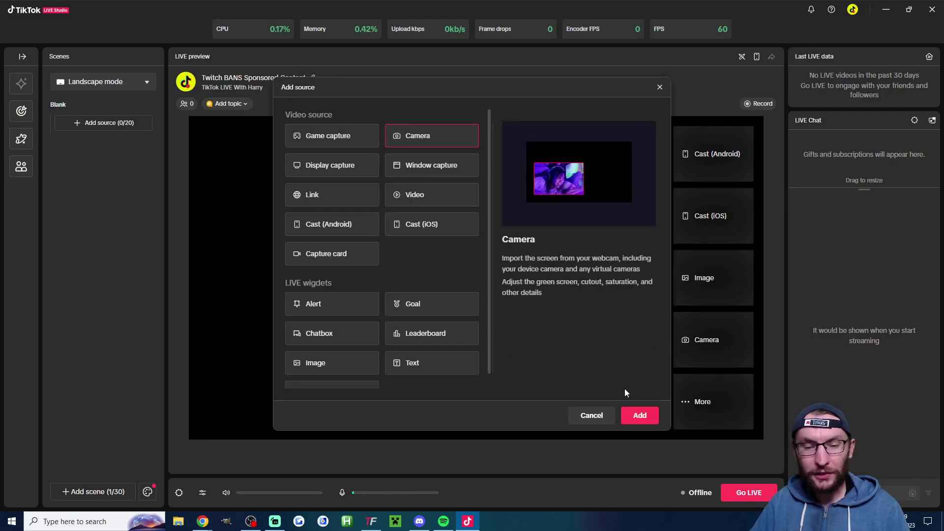
click(639, 415)
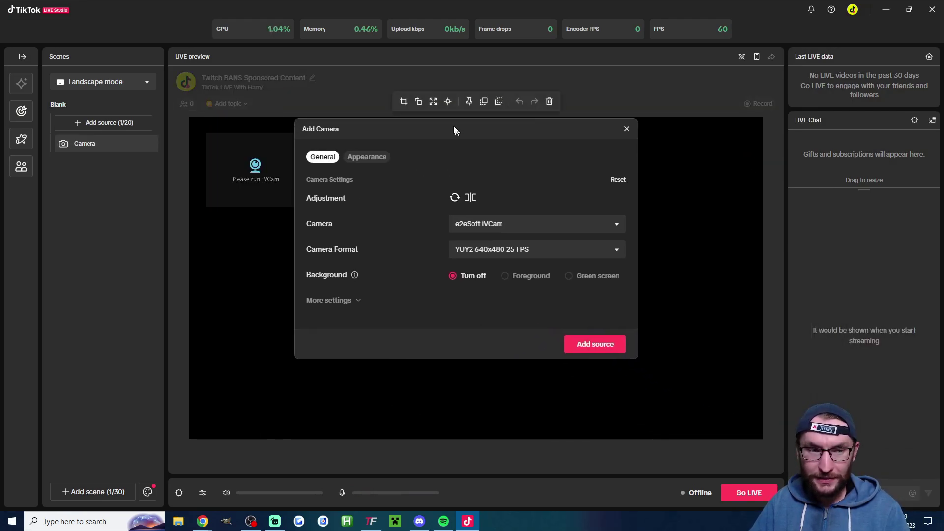
Step: Set the camera to Streamlabs Desktop Virtual Webcam at I420 1920x1080 60 FPS and add it
click(492, 219)
scroll(522, 282, down, 3)
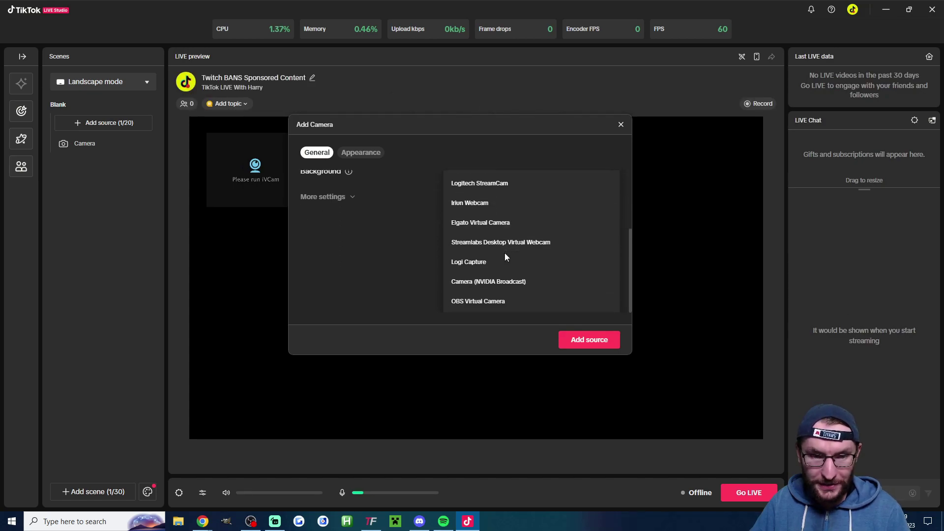
click(516, 243)
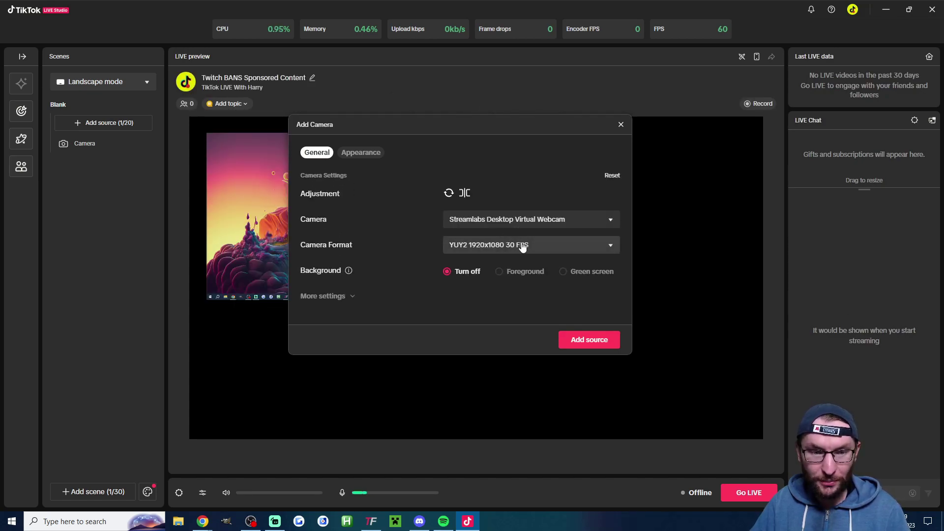
click(526, 246)
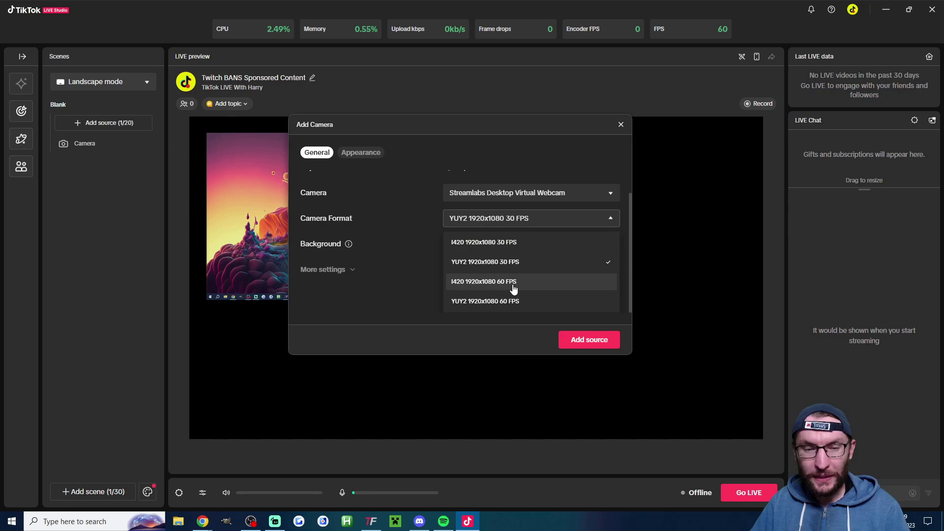
click(502, 283)
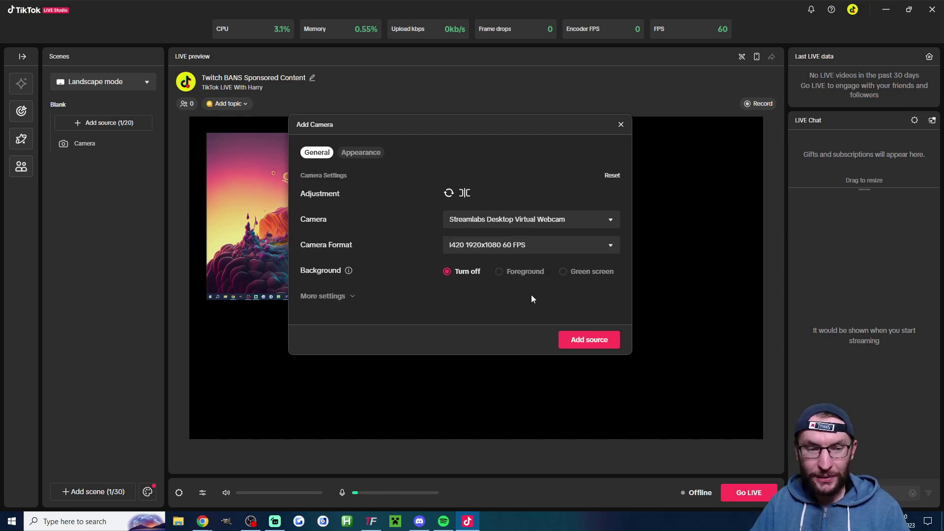
click(586, 339)
Step: Stretch the camera feed to fill the canvas, then return to Streamlabs Desktop
click(346, 204)
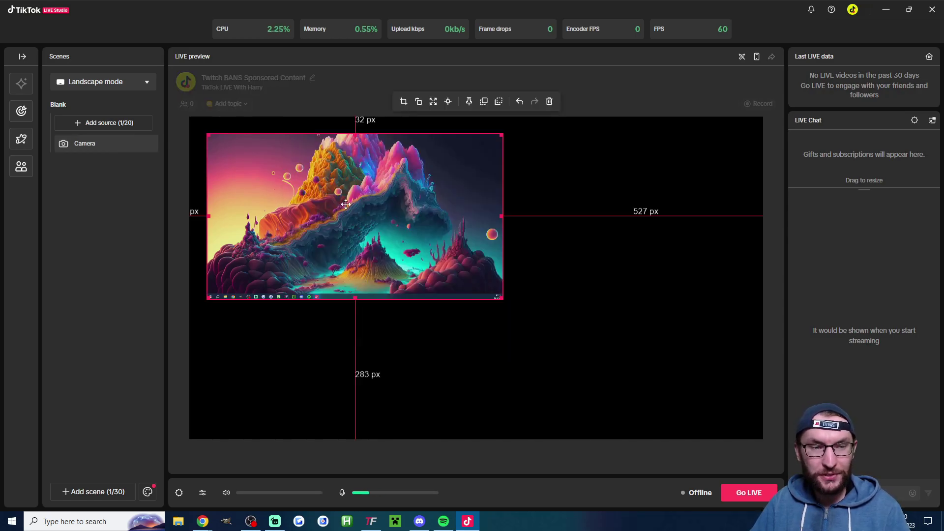
click(434, 101)
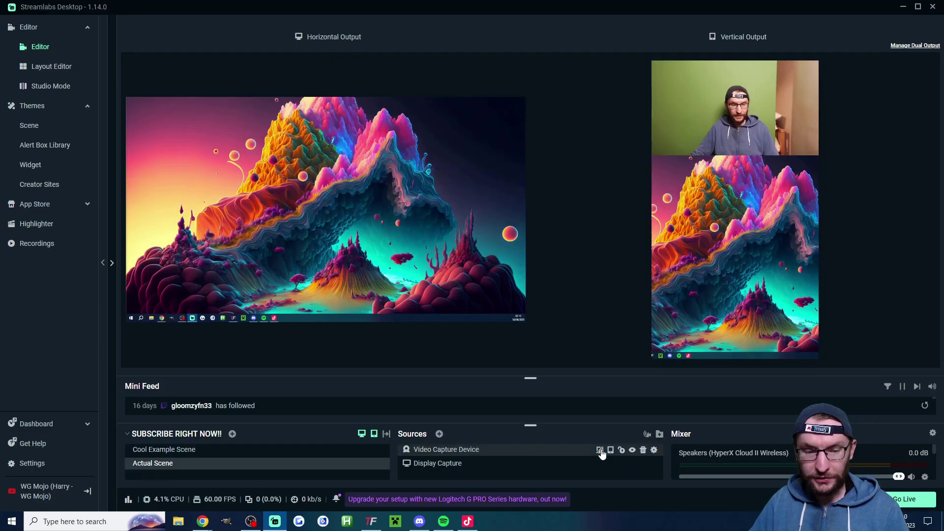
click(601, 449)
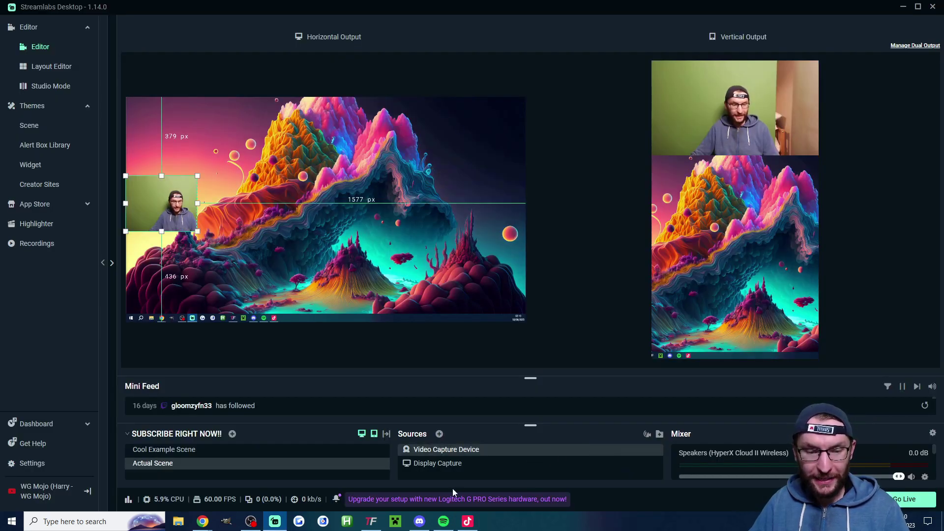
Step: Bring TikTok LIVE Studio back to check the webcam feed inset over the desktop
click(468, 521)
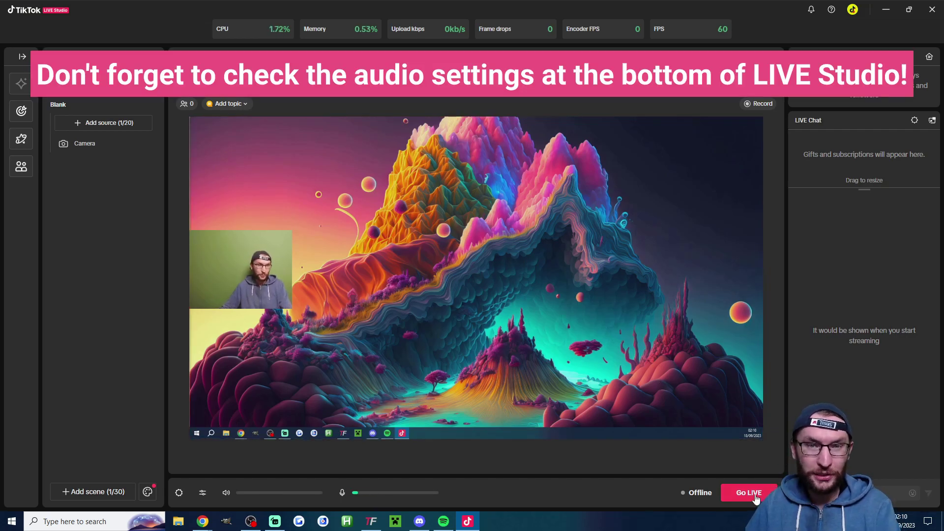
Step: Crop the Camera source's right, top and bottom edges inward to just the webcam picture
click(605, 253)
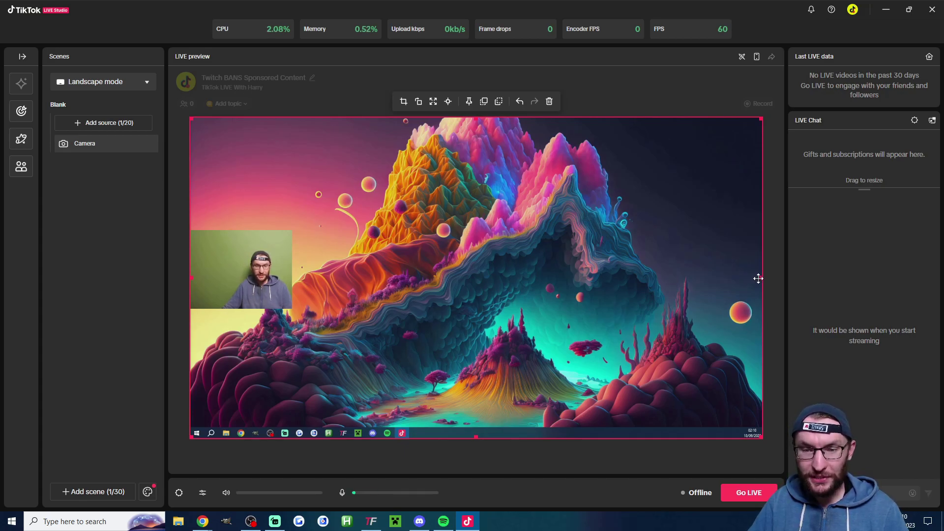
drag(758, 279, 291, 279)
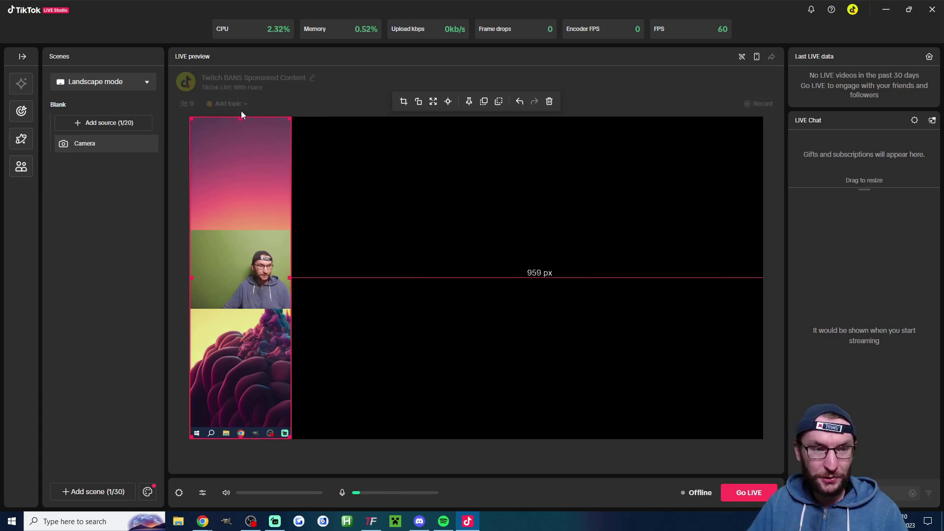
drag(241, 115, 242, 231)
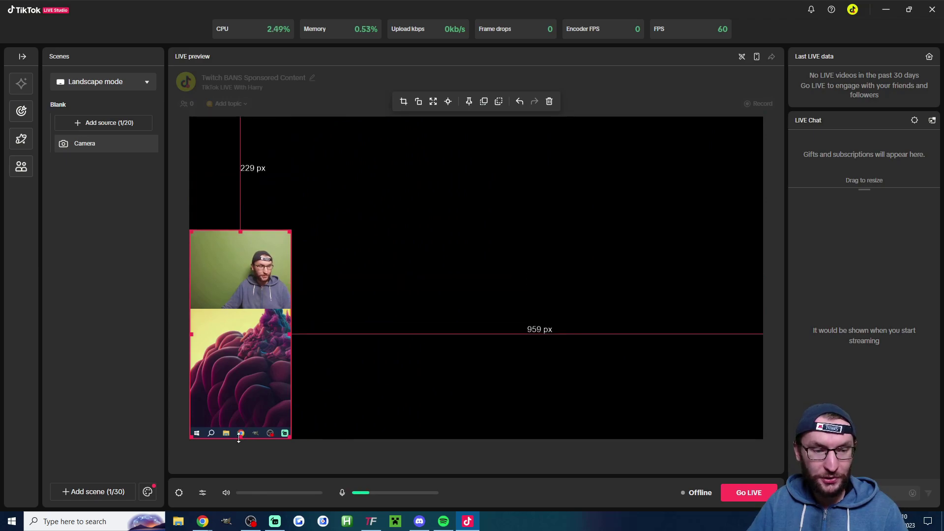
drag(240, 438, 240, 307)
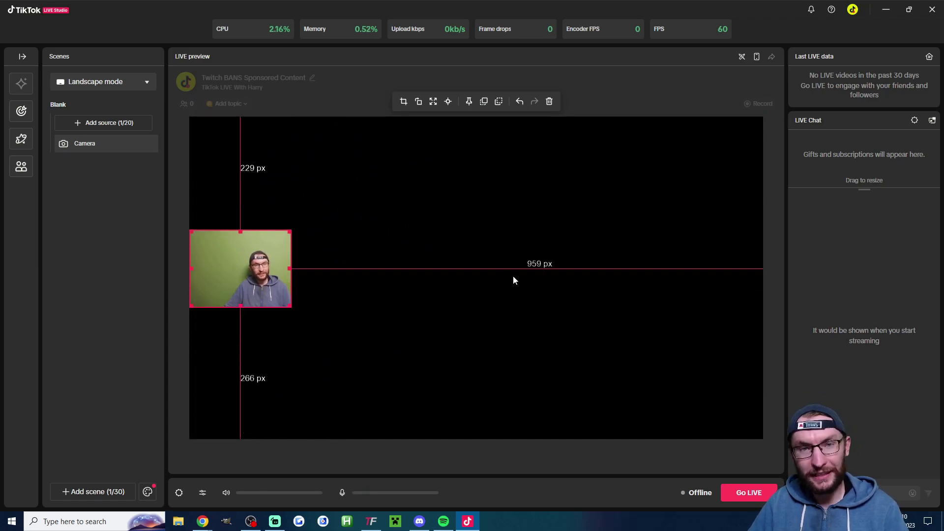